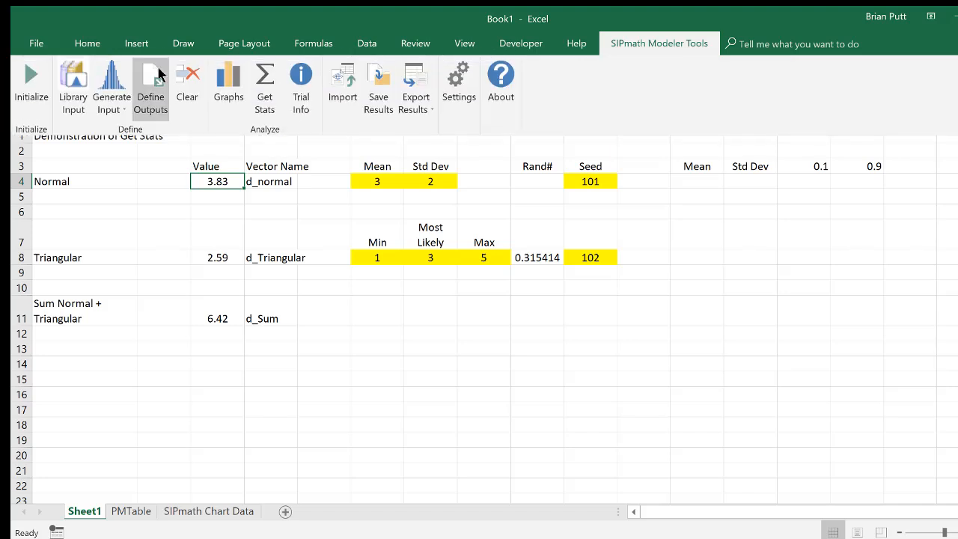
Define the Normal value in C4 as a SIPmath output named from D4, with its sparkline in C4
click(157, 73)
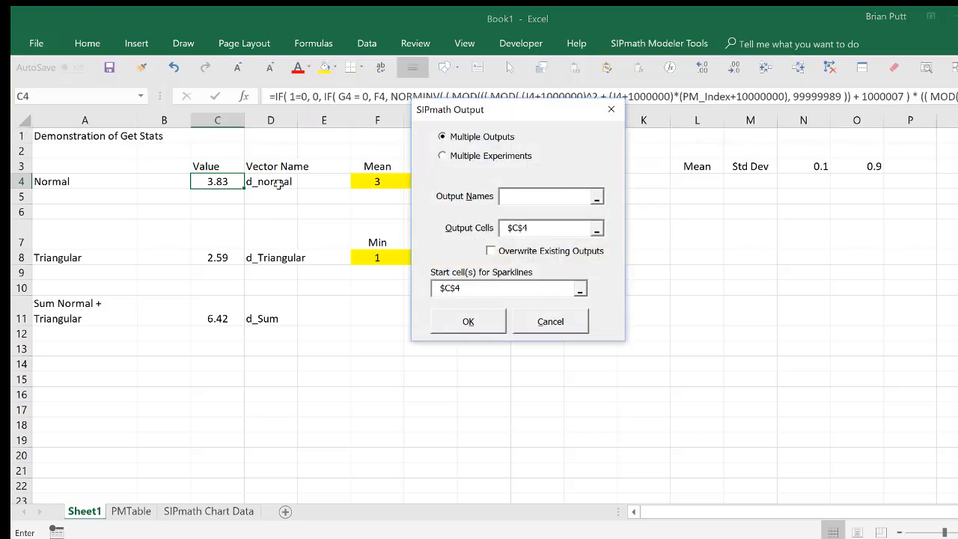
click(270, 181)
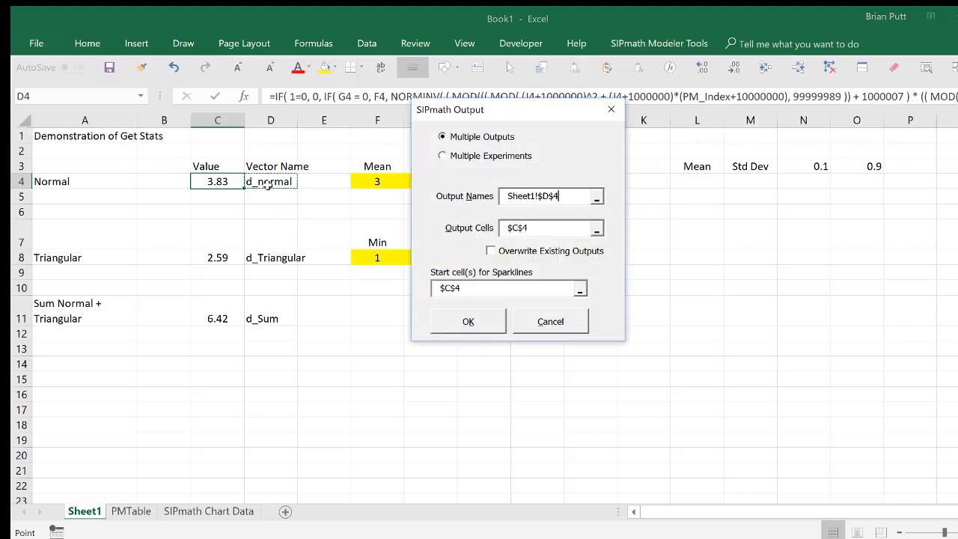
click(470, 321)
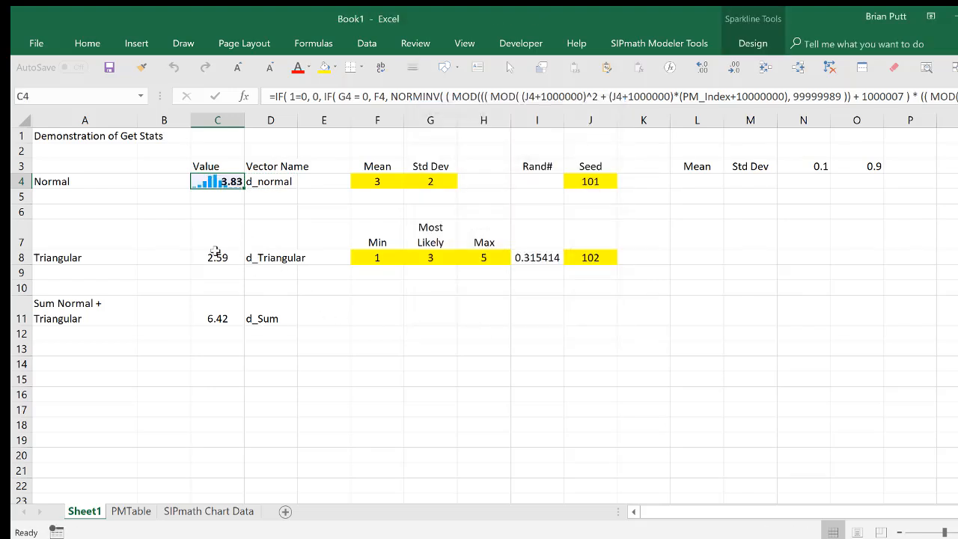
Define the sum in C11 as a SIPmath output named from D11, with its sparkline in C11
click(203, 321)
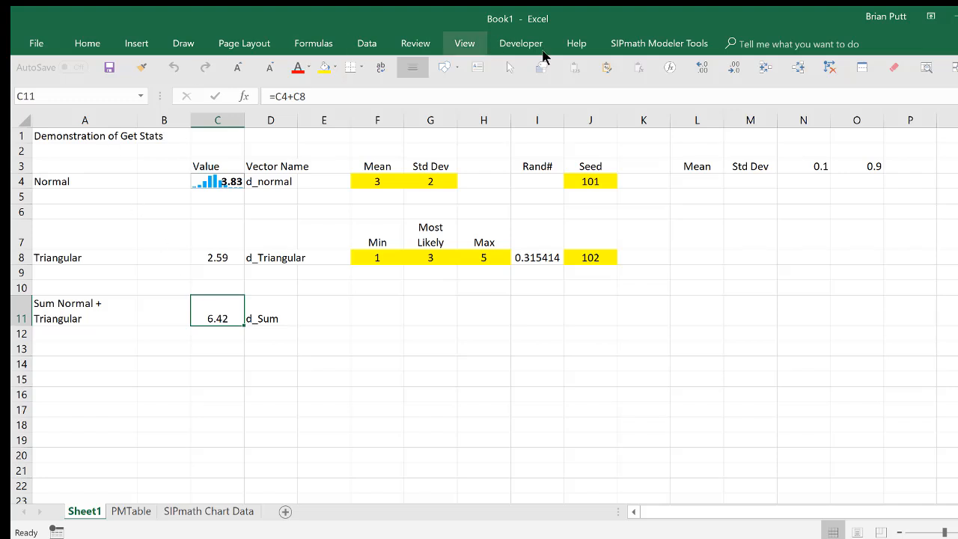
click(621, 43)
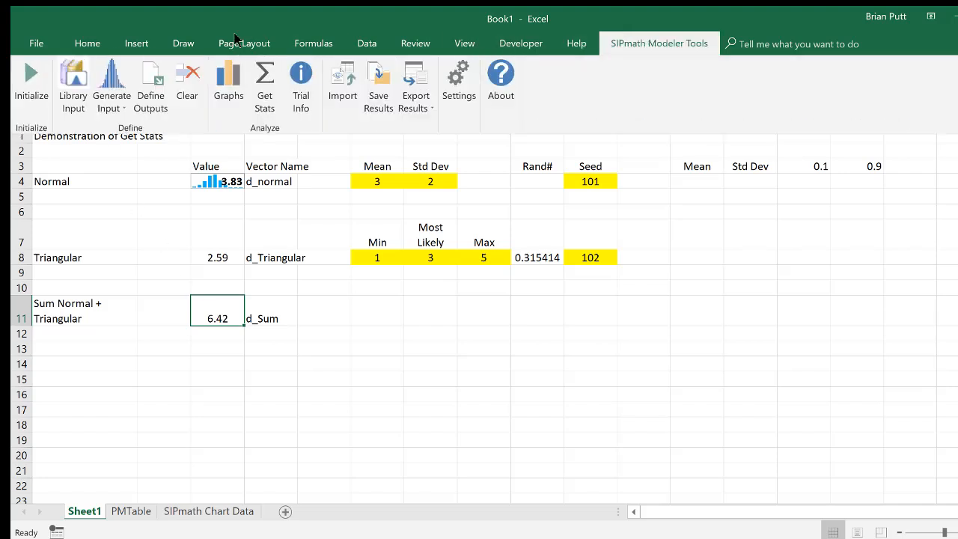
click(150, 86)
click(271, 312)
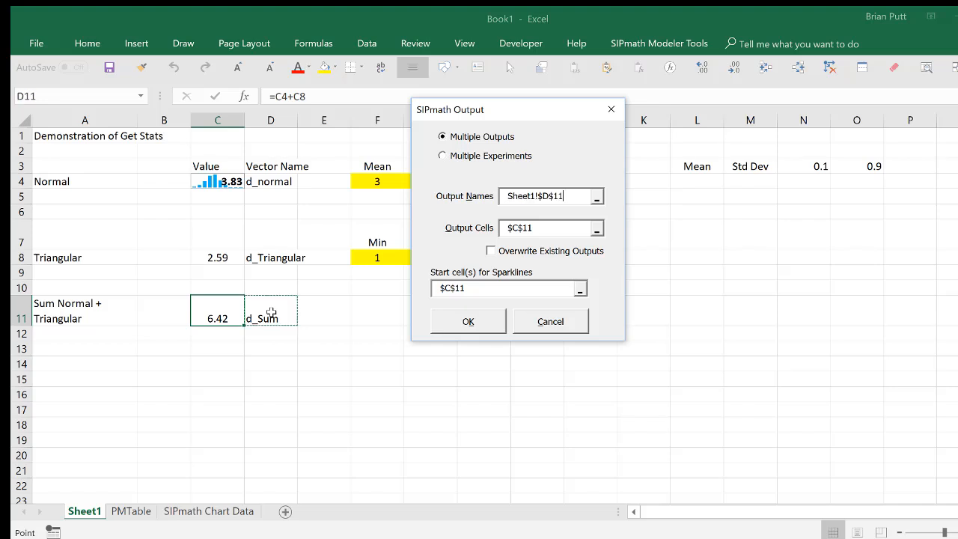
click(479, 321)
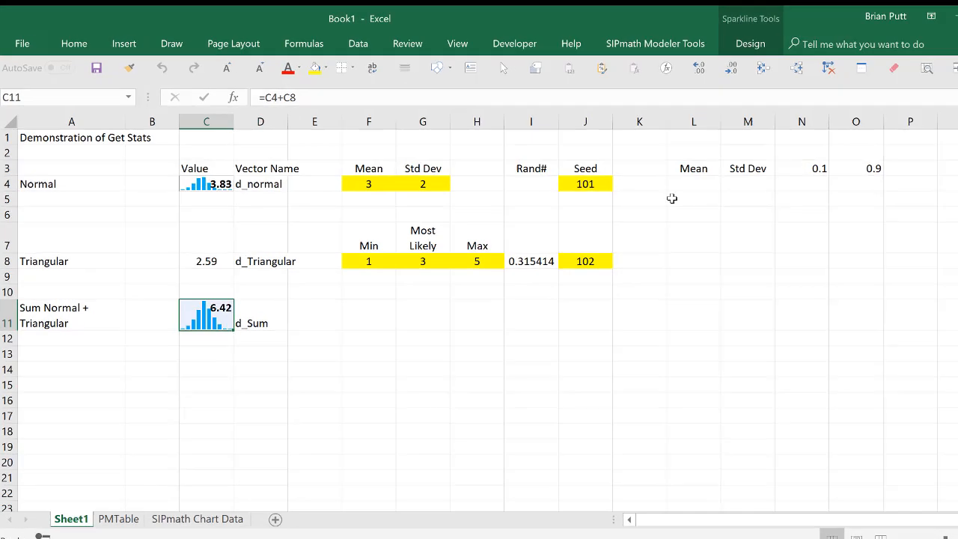
Enter the formula =AVERAGE(C4) in L4 under the Mean heading
click(699, 181)
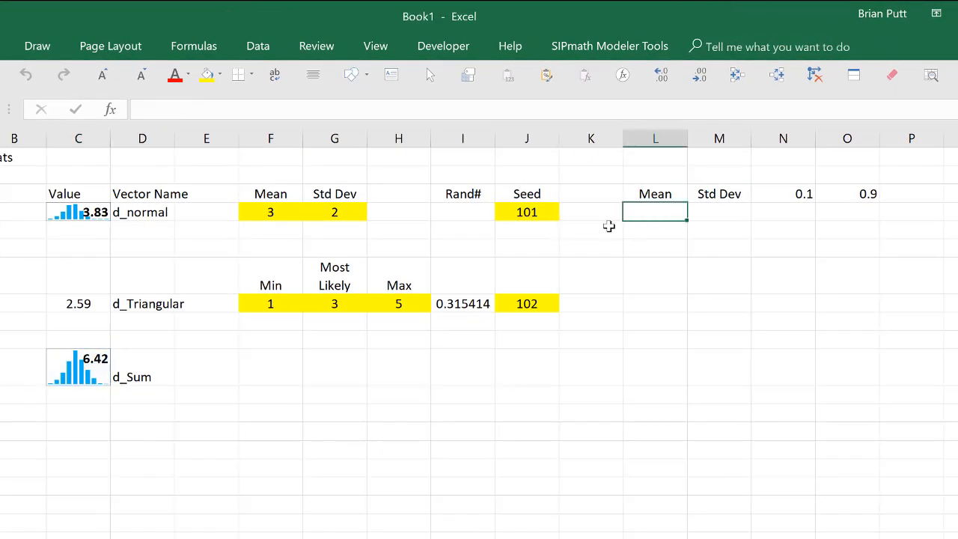
text(=averge)
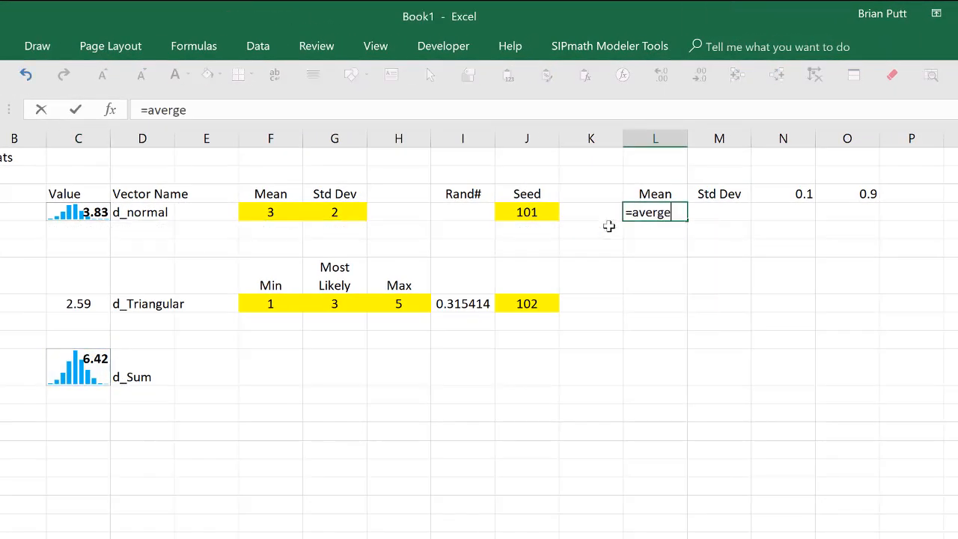
text(()
key(BackSpace)
key(BackSpace)
text(age()
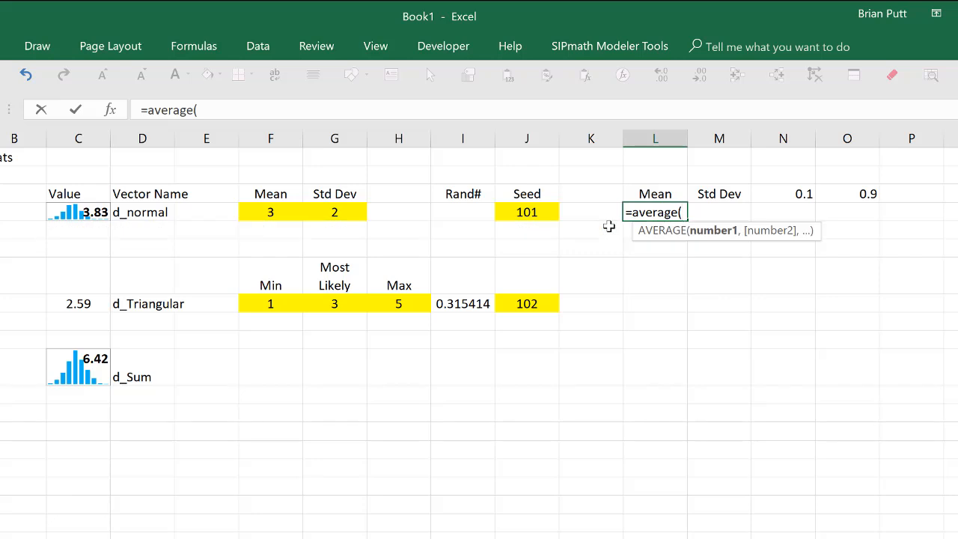
key(Left)
key(Left)
key(Left)
key(Left)
key(Left)
key(Left)
key(Left)
key(Left)
key(Left)
key(Left)
key(Left)
key(Right)
key(Right)
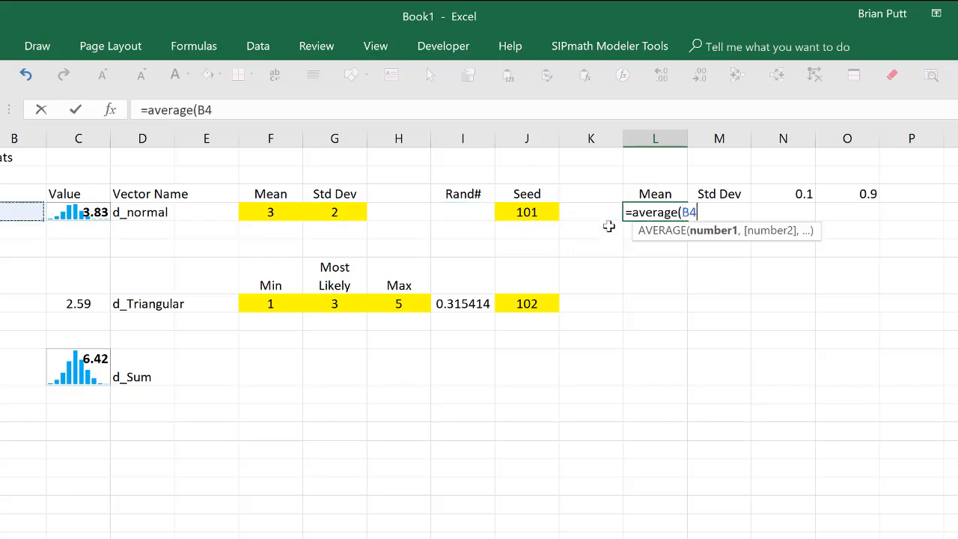
key(ctrl+Return)
Enter the formula =STDEV.S(C4) in M4 under the Std Dev heading
key(Right)
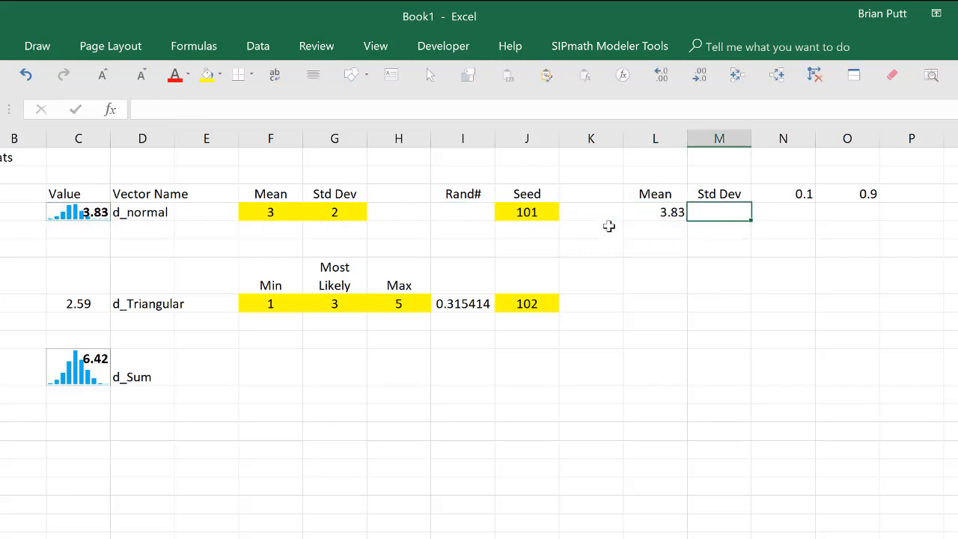
text(=std)
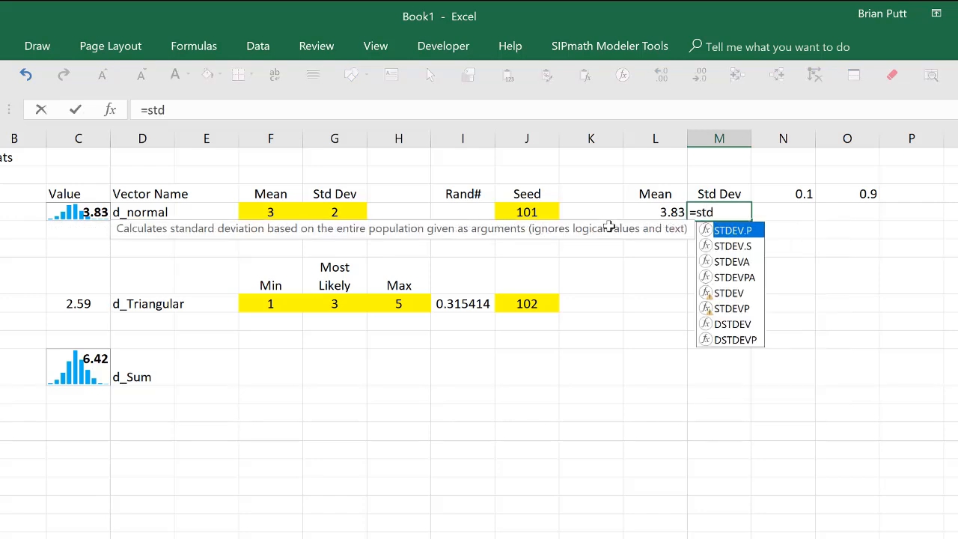
double_click(709, 246)
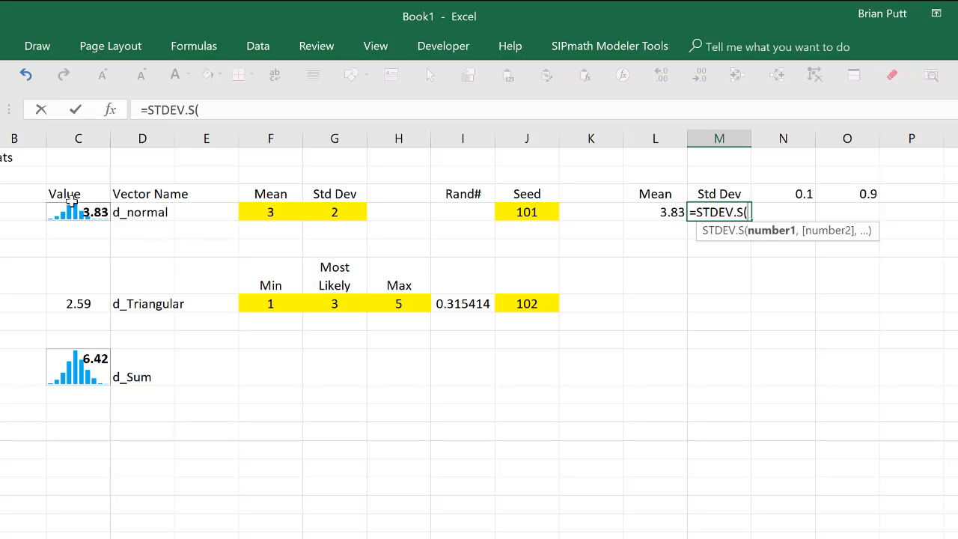
click(68, 204)
text())
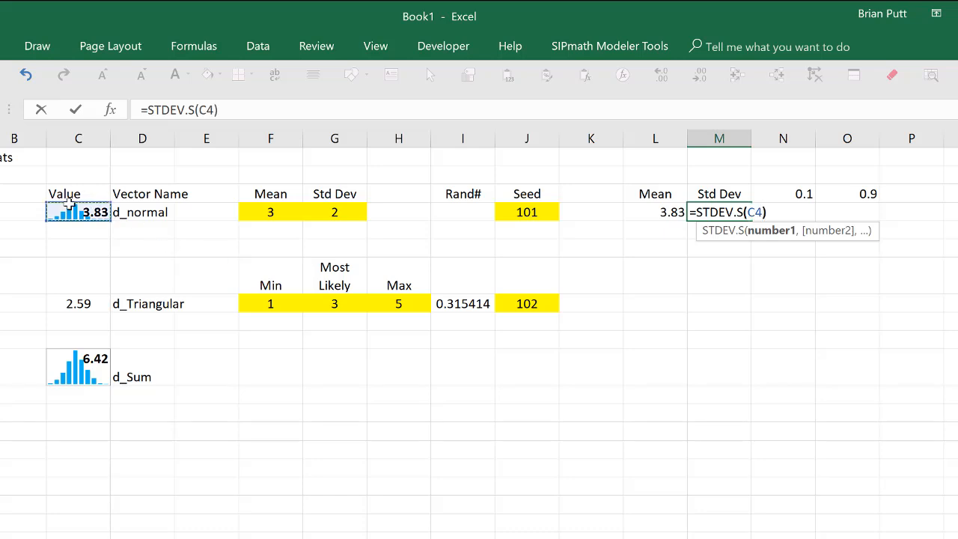
key(Return)
Enter =PERCENTILE.EXC(C4,$N$3) in N4 under the 0.1 heading, with an absolute reference to the percentile
key(Right)
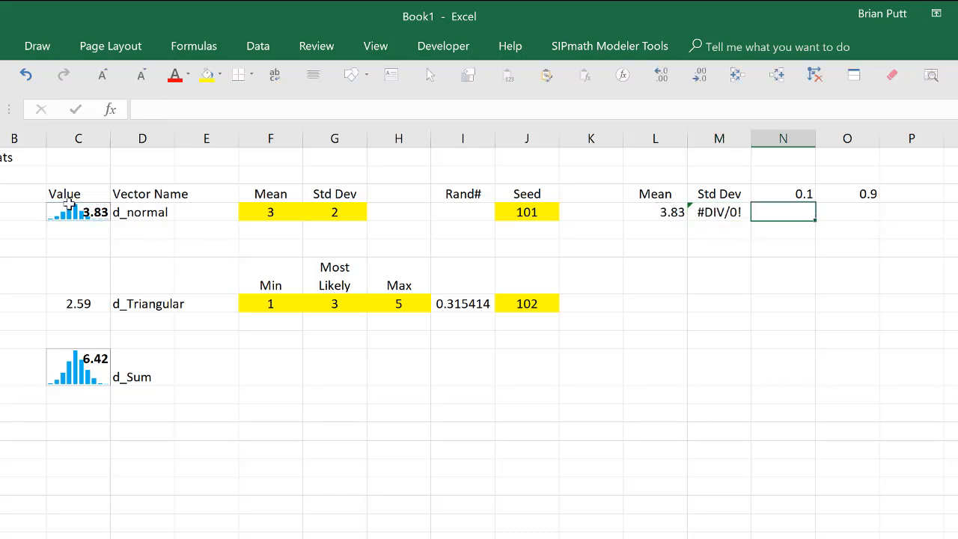
text(=percent)
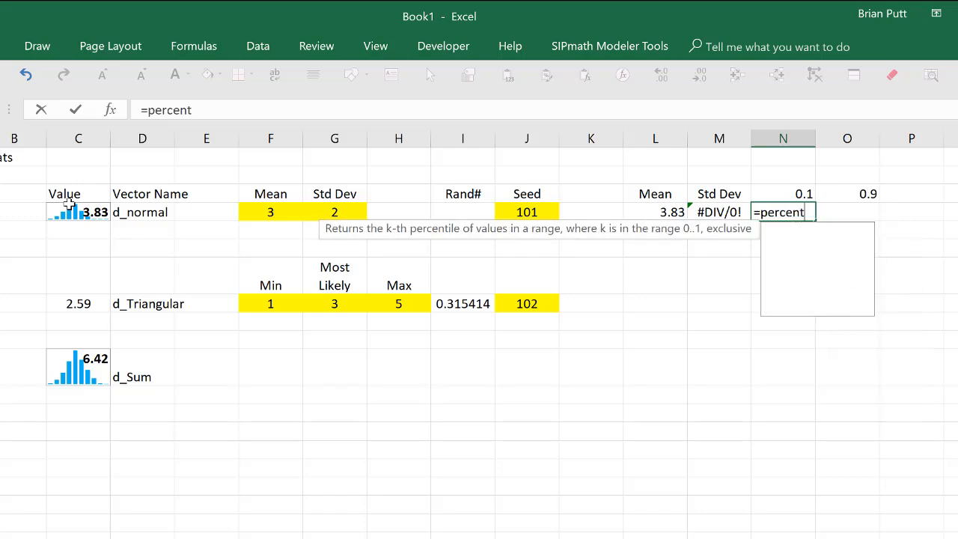
text(ile)
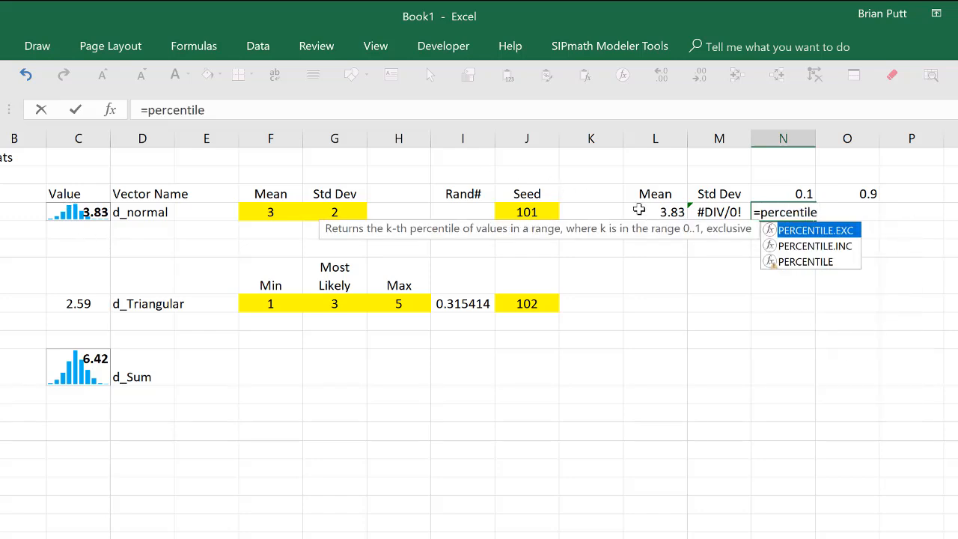
double_click(775, 235)
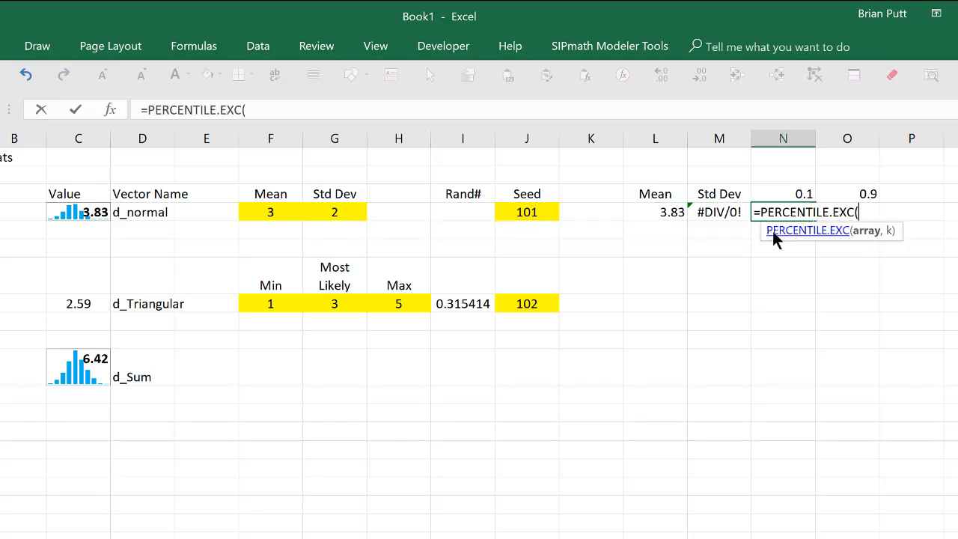
click(97, 210)
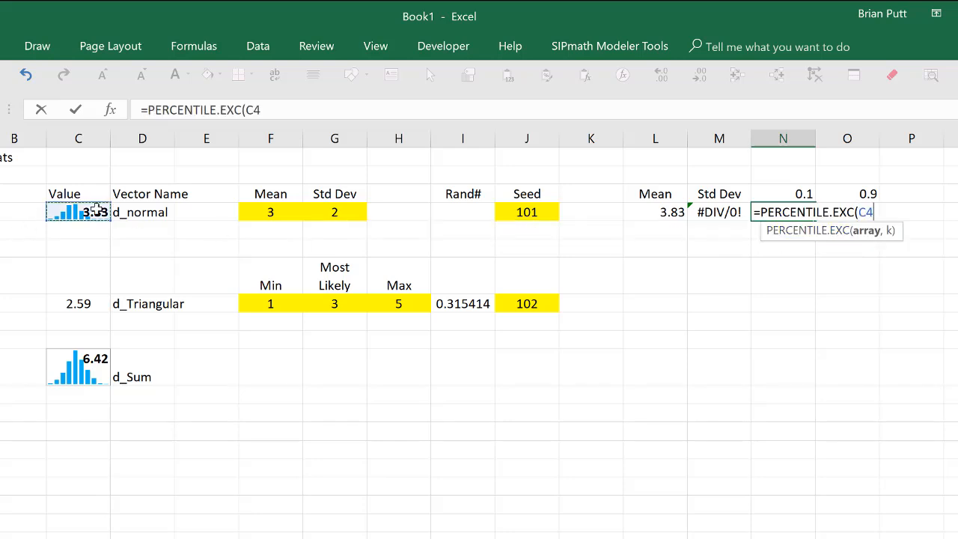
text(,)
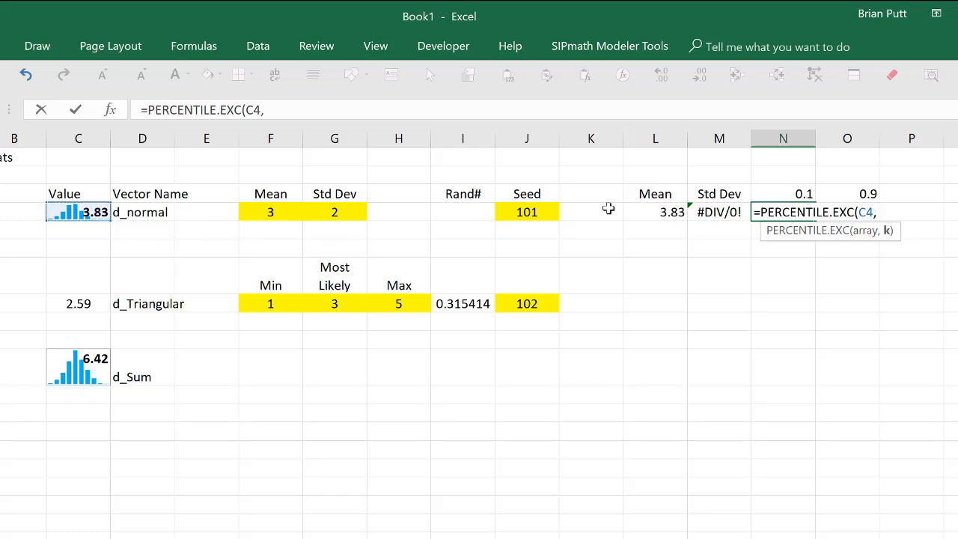
click(791, 193)
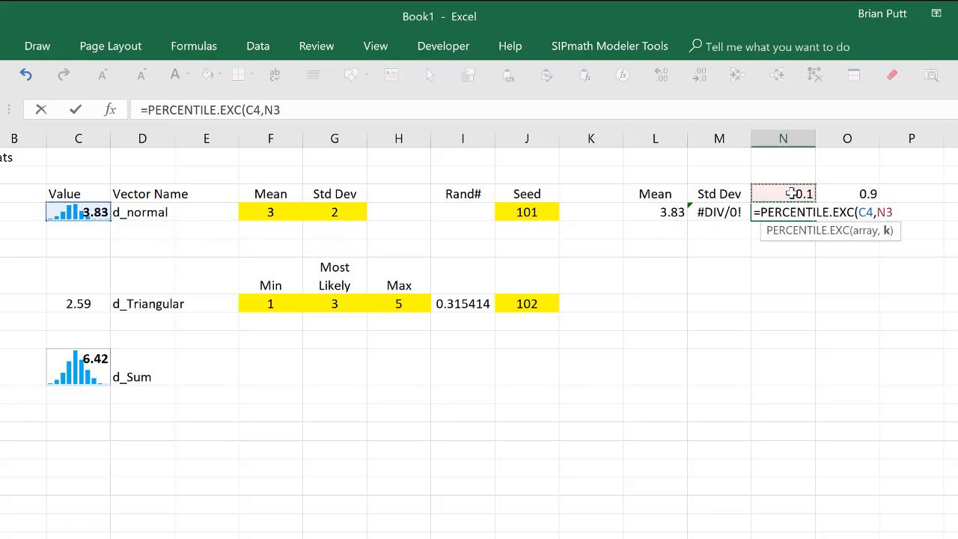
key(F4)
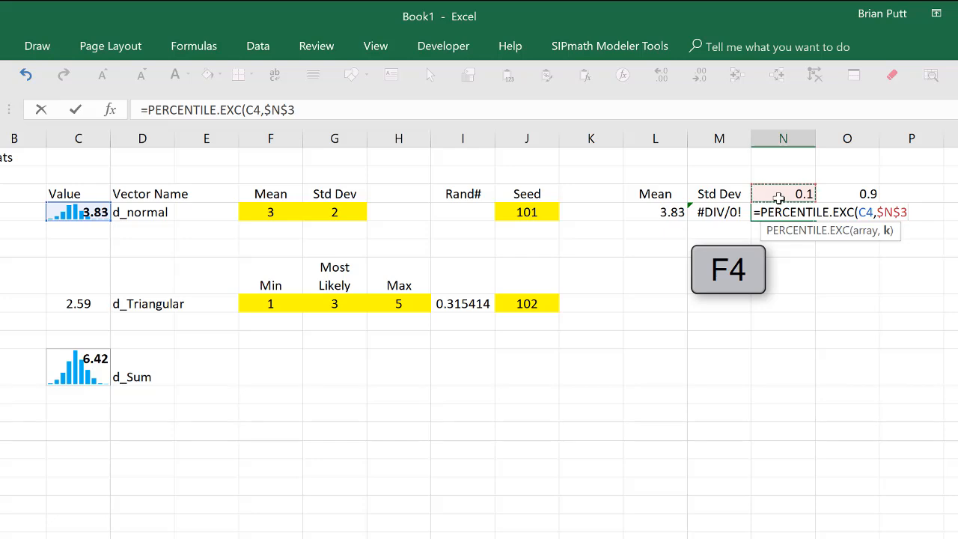
key(ctrl+Return)
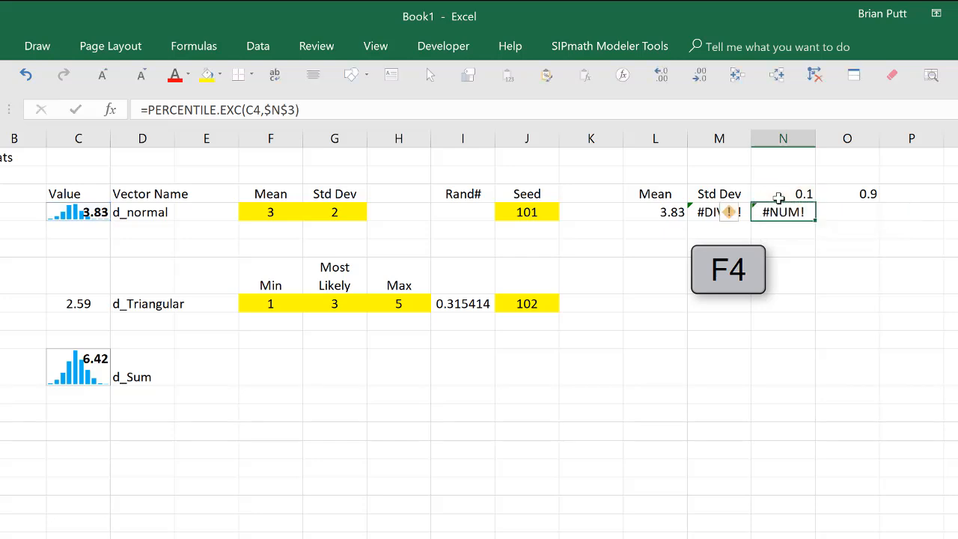
Enter =PERCENTILE.EXC(C4,$O$3) in O4 under the 0.9 heading, with an absolute reference to the percentile
key(Right)
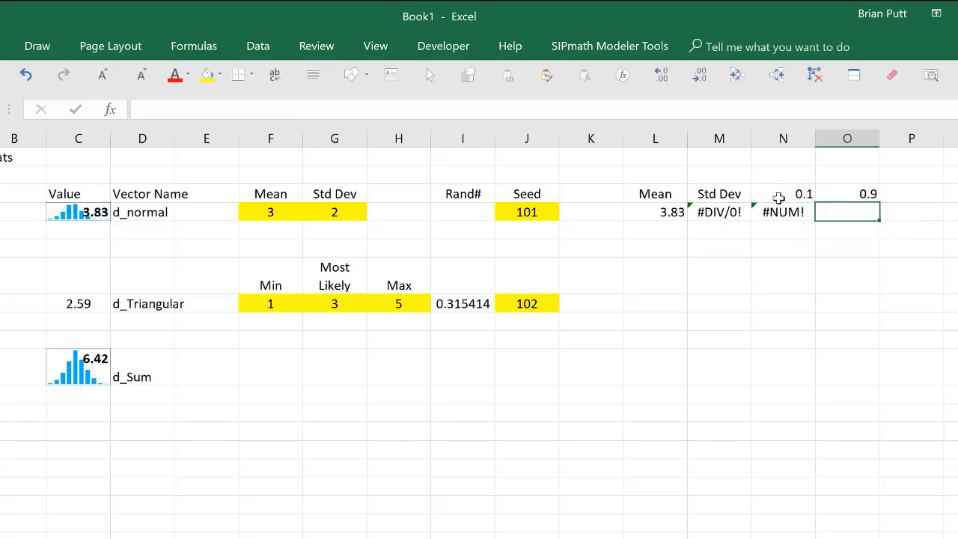
text(=)
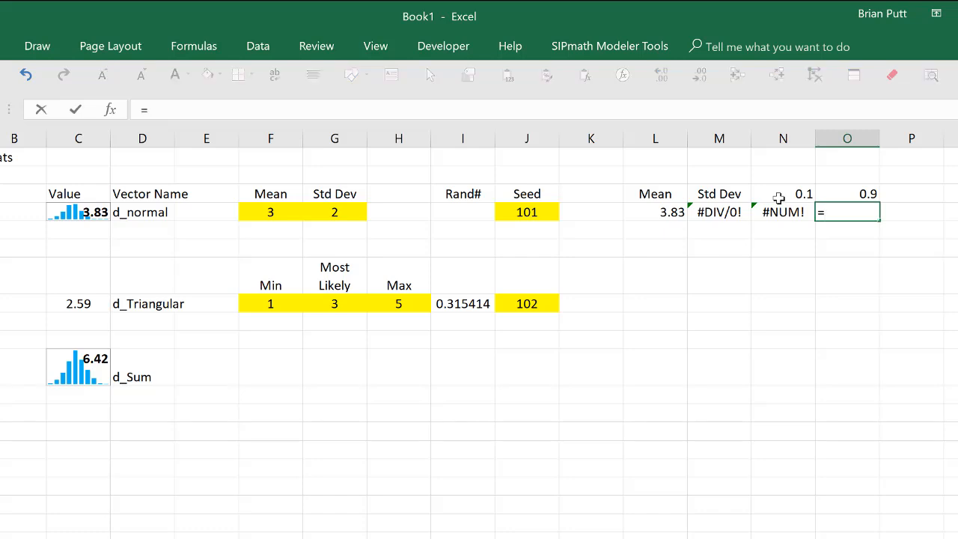
text(percenti)
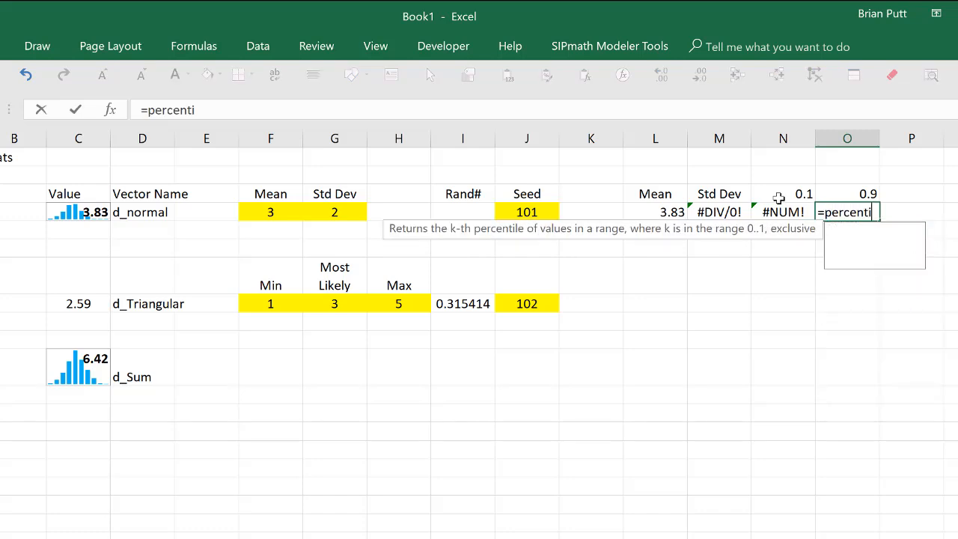
text(le)
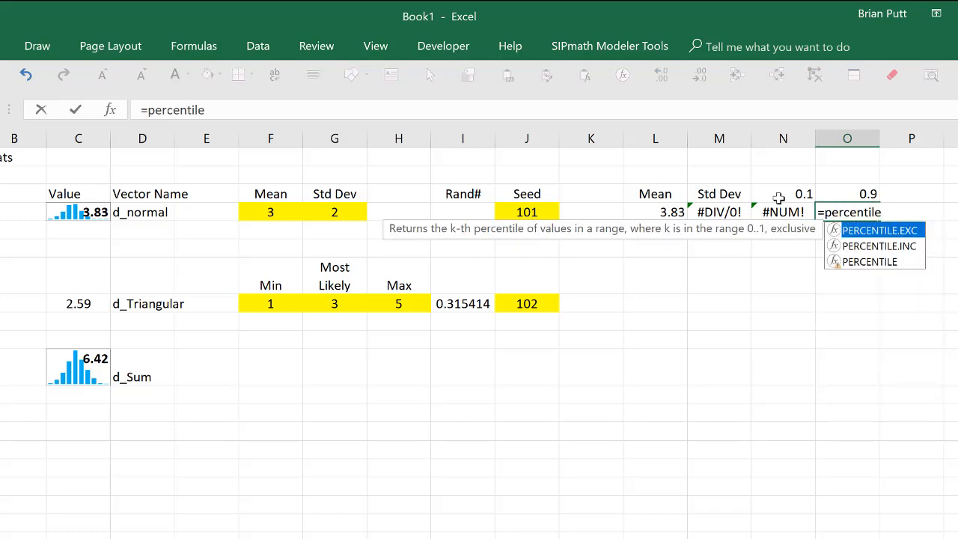
double_click(841, 234)
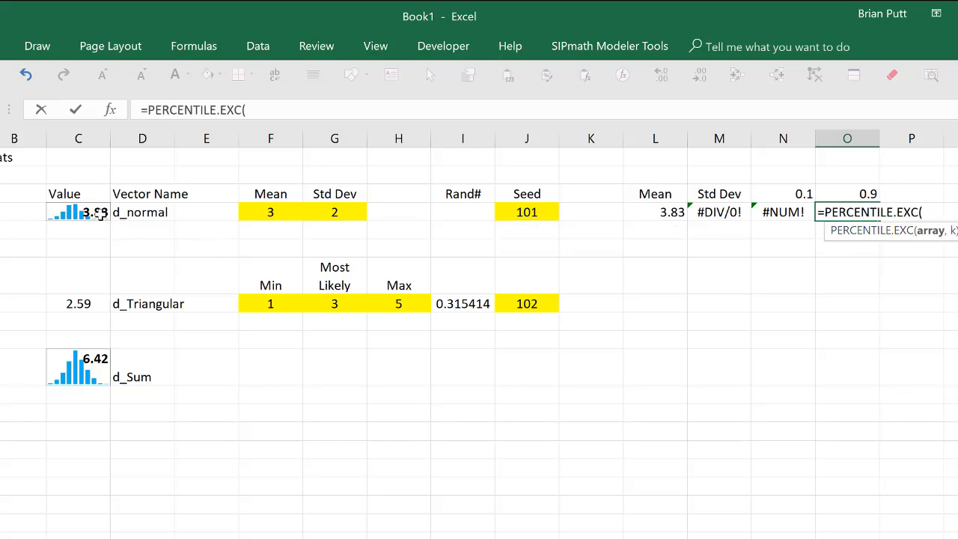
click(88, 207)
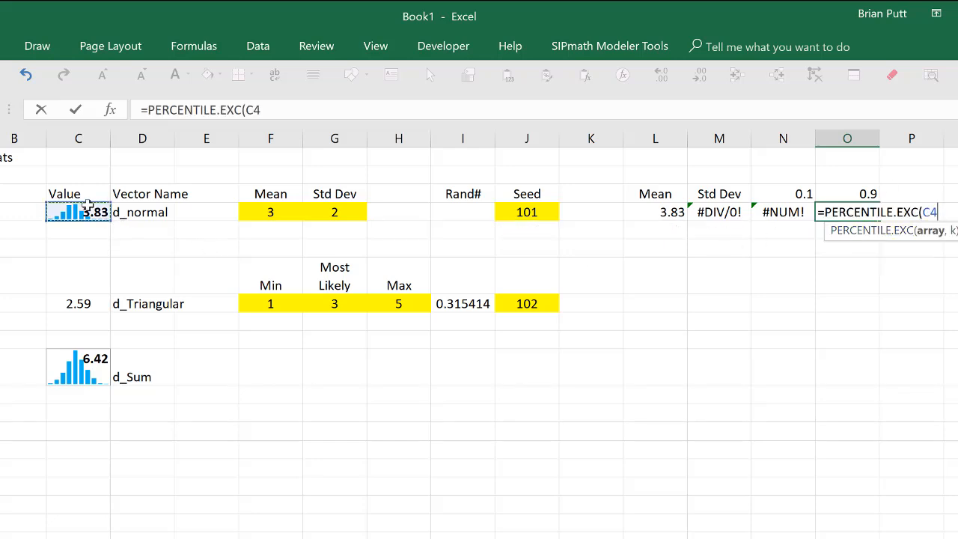
text(,)
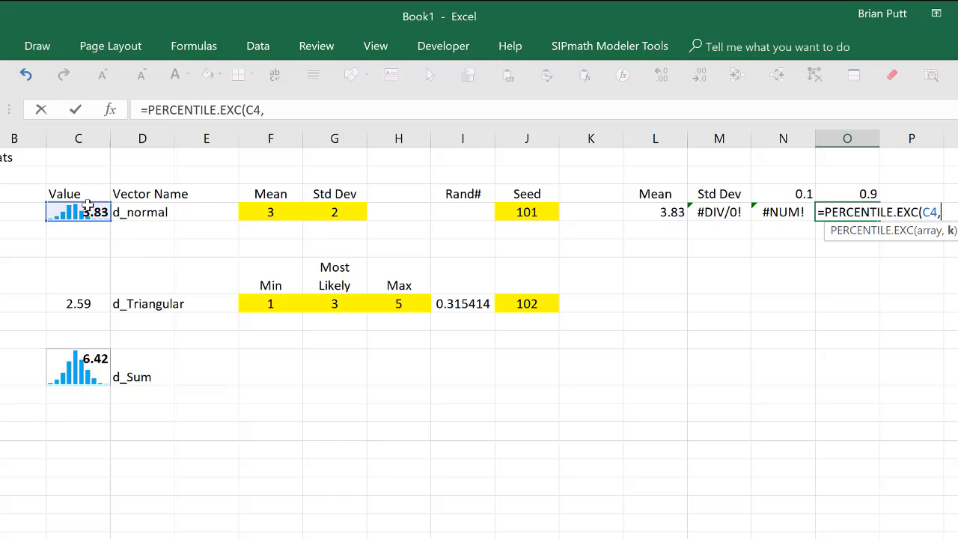
click(840, 195)
key(F4)
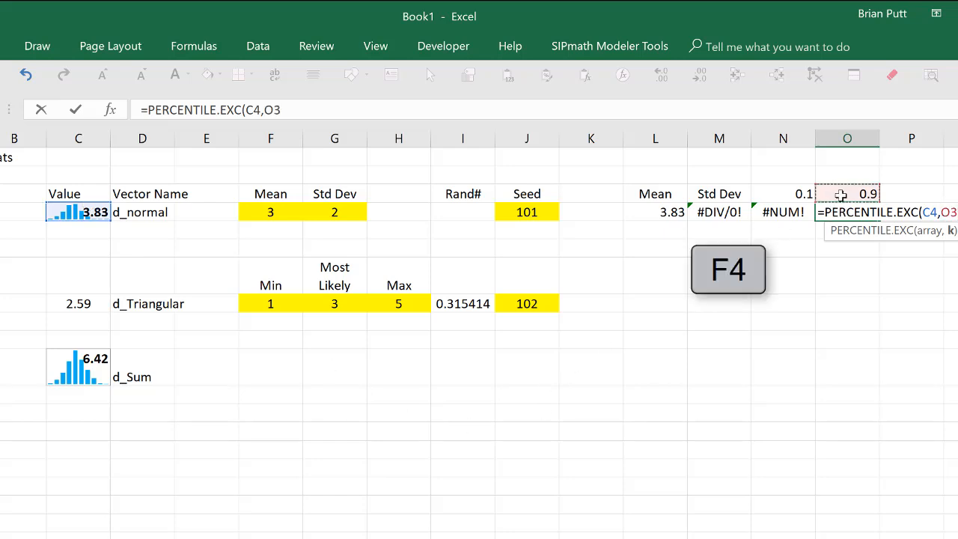
key(F4)
text())
key(ctrl+Return)
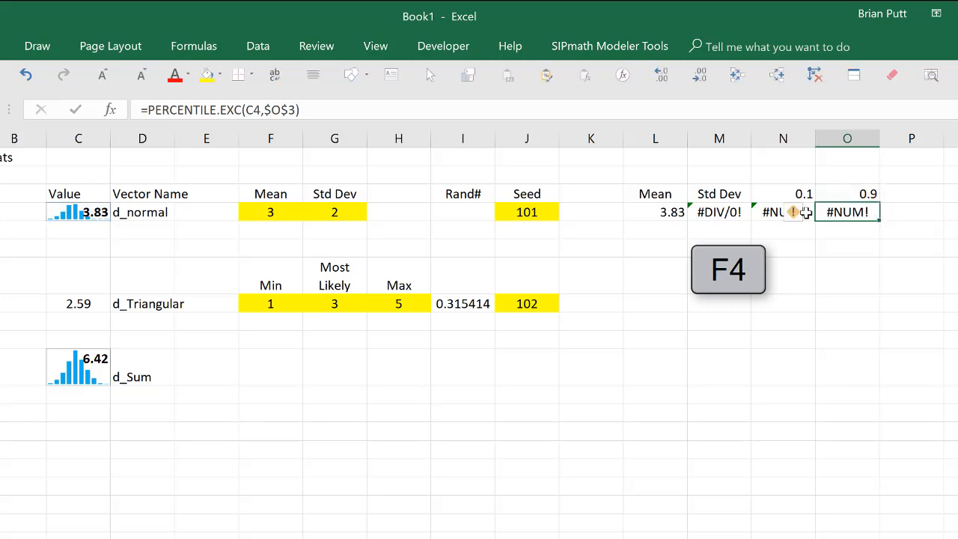
Copy the four statistics formulas in L4:O4 to L8:O8 for the d_Triangular row
key(Left)
key(Left)
key(Left)
key(shift+Right)
key(shift+Right)
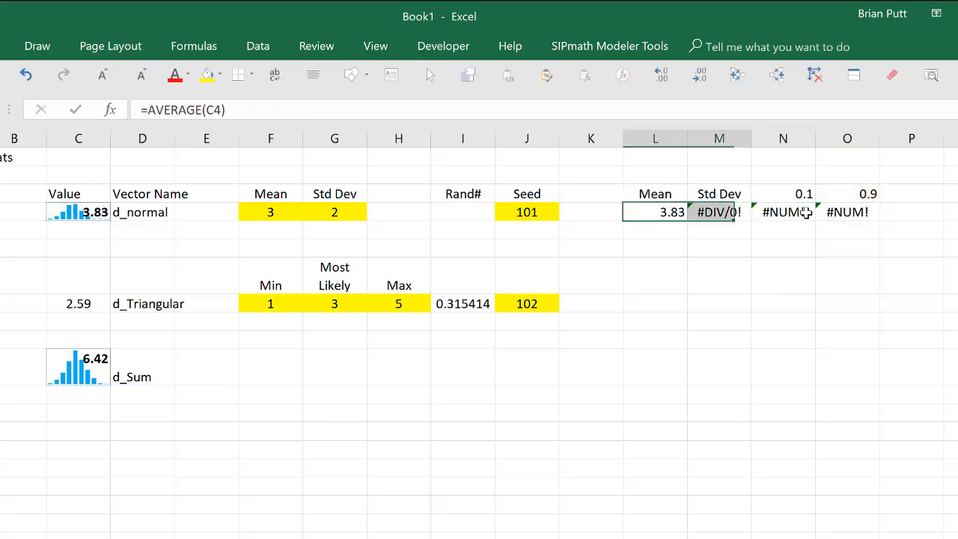
key(shift+Right)
key(ctrl+c)
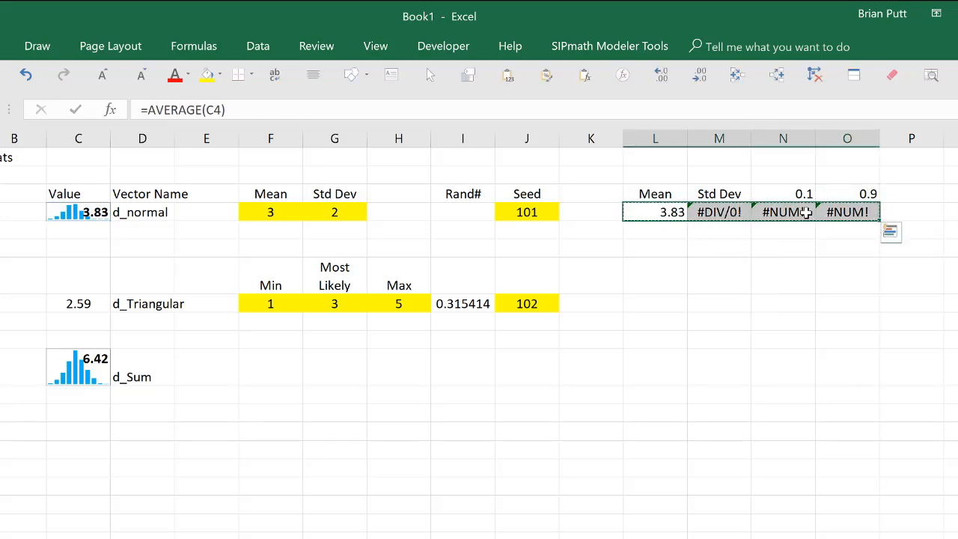
key(Down)
key(Down)
key(ctrl+v)
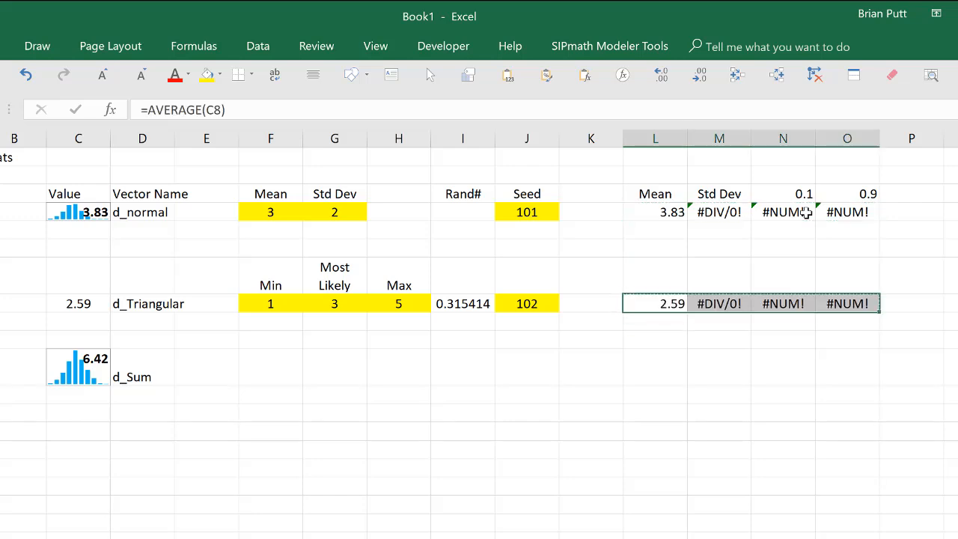
Paste the copied statistics formulas into L11:O11 for the d_Sum row
key(Down)
key(Down)
key(Down)
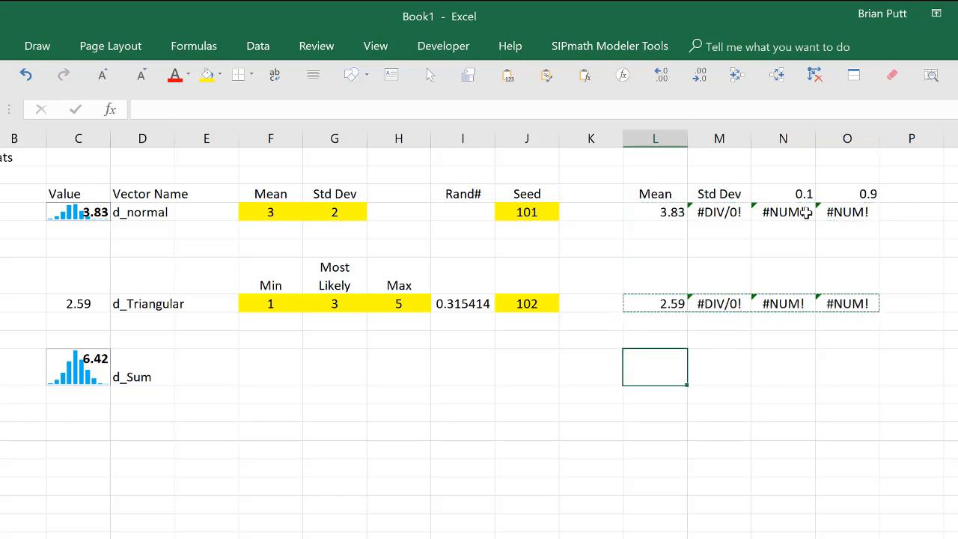
key(ctrl+v)
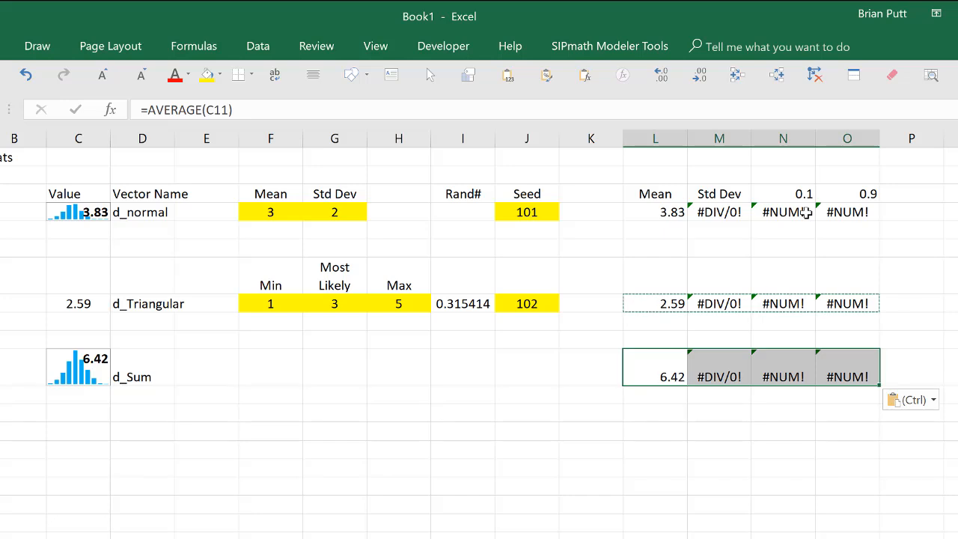
key(Right)
key(Left)
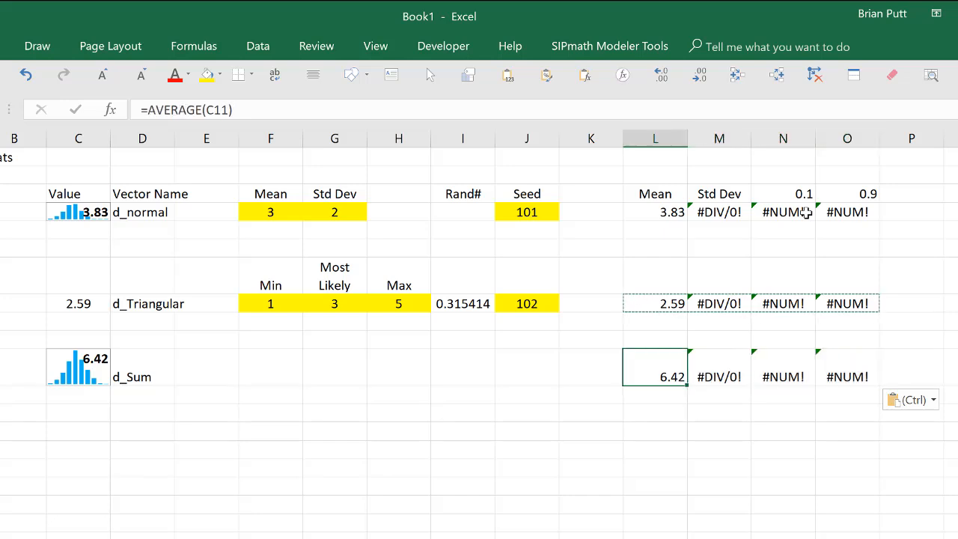
key(Right)
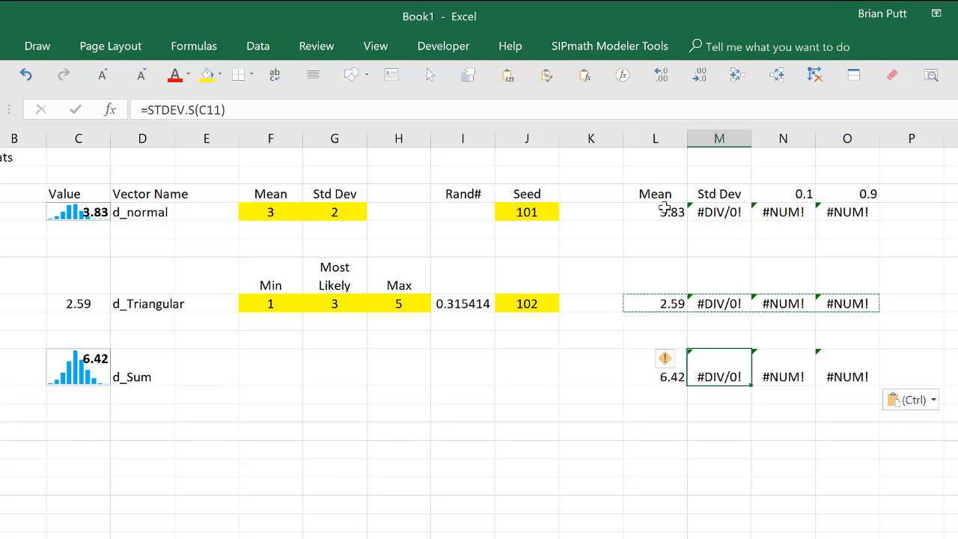
Run Get Stats on the d_normal formulas in L4:O4 and compare the mean and standard deviation with the input parameters
drag(664, 210, 844, 213)
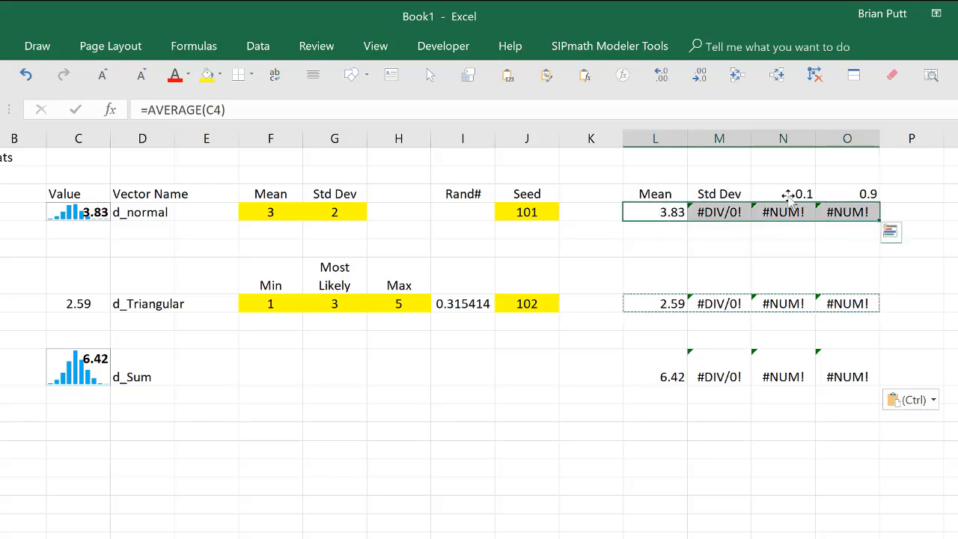
click(606, 51)
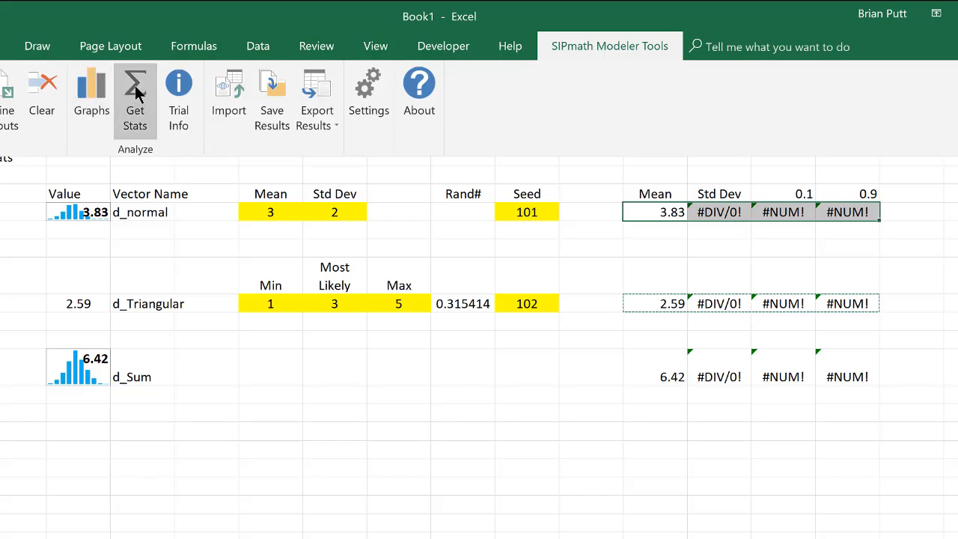
click(135, 90)
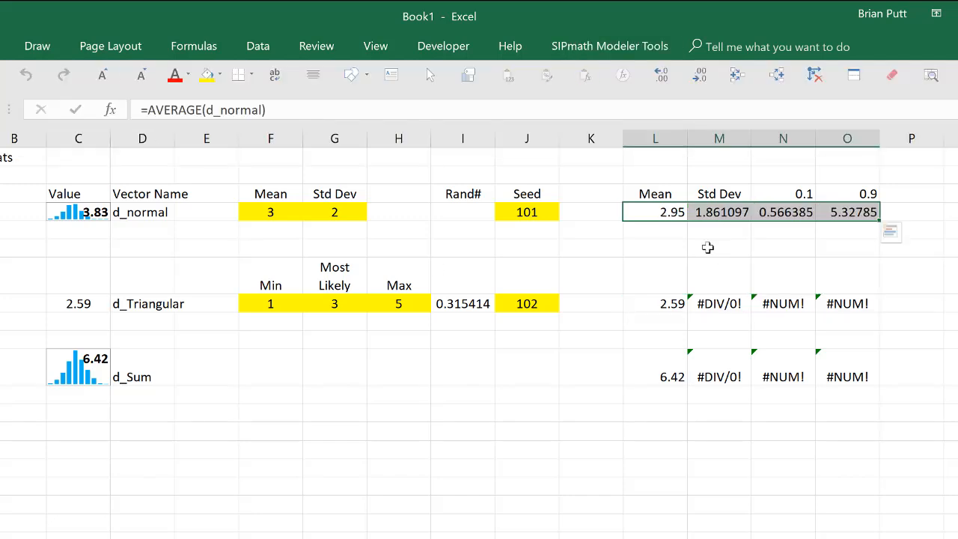
click(663, 212)
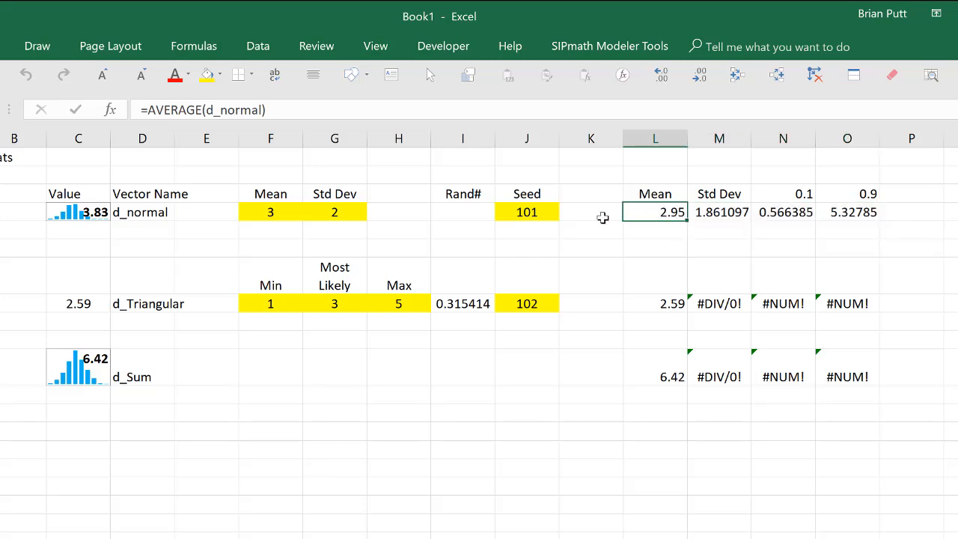
click(258, 210)
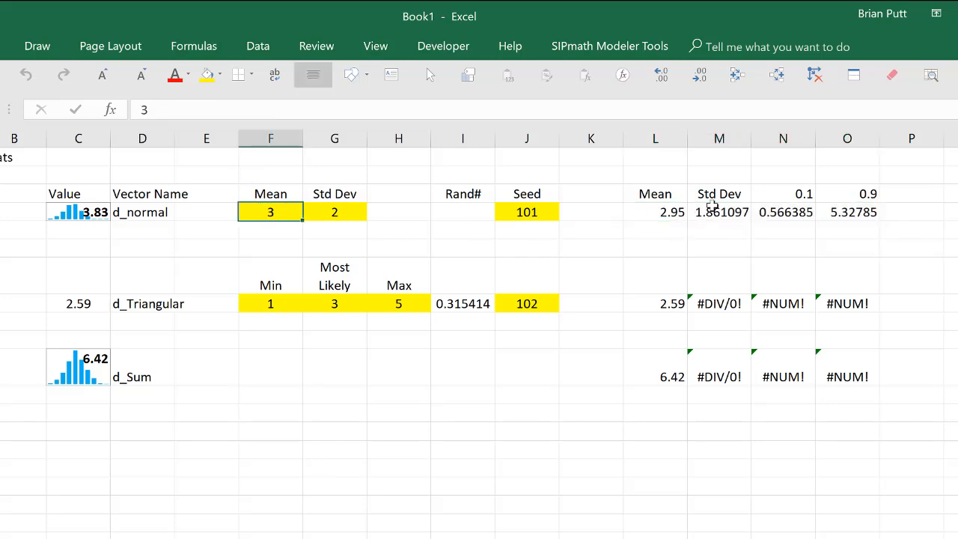
click(712, 208)
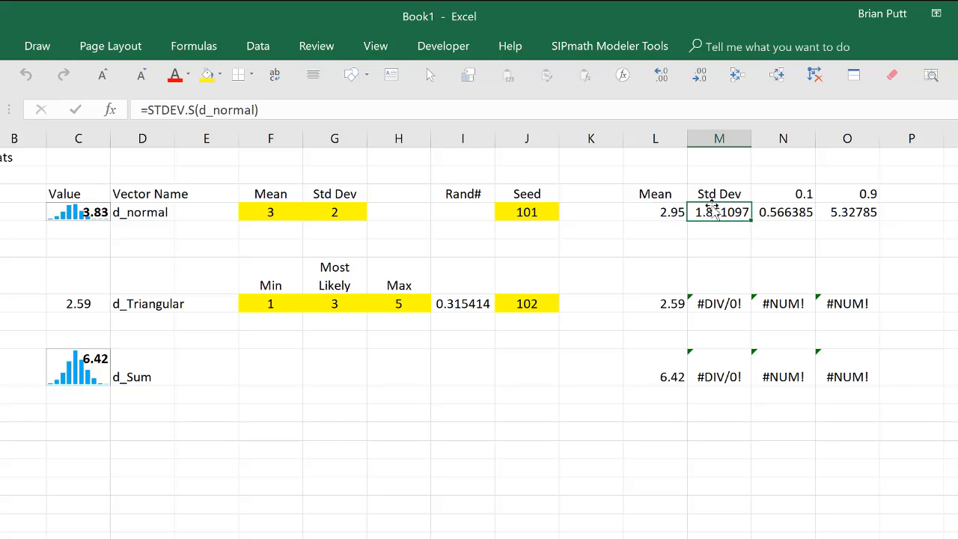
Reset the SIPmath number of trials to 10000
click(580, 43)
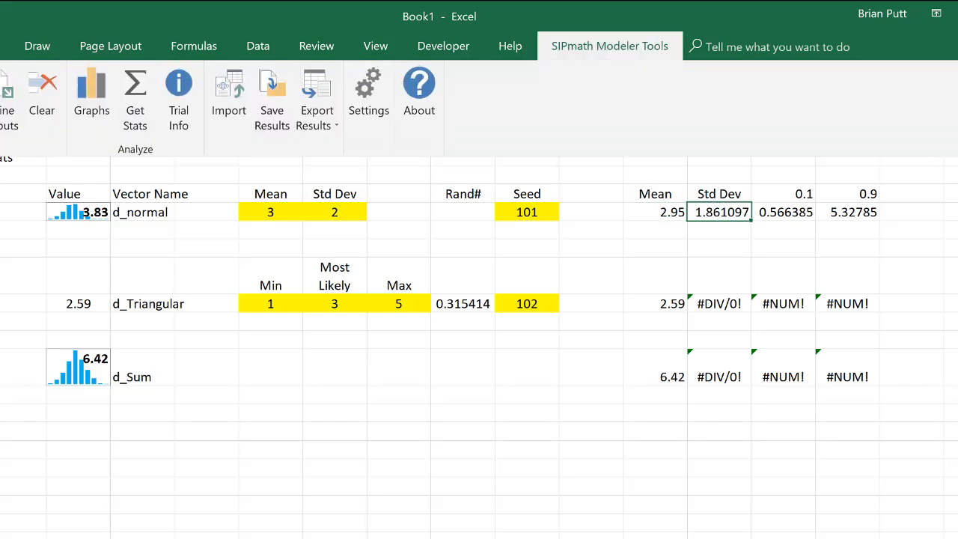
click(2, 94)
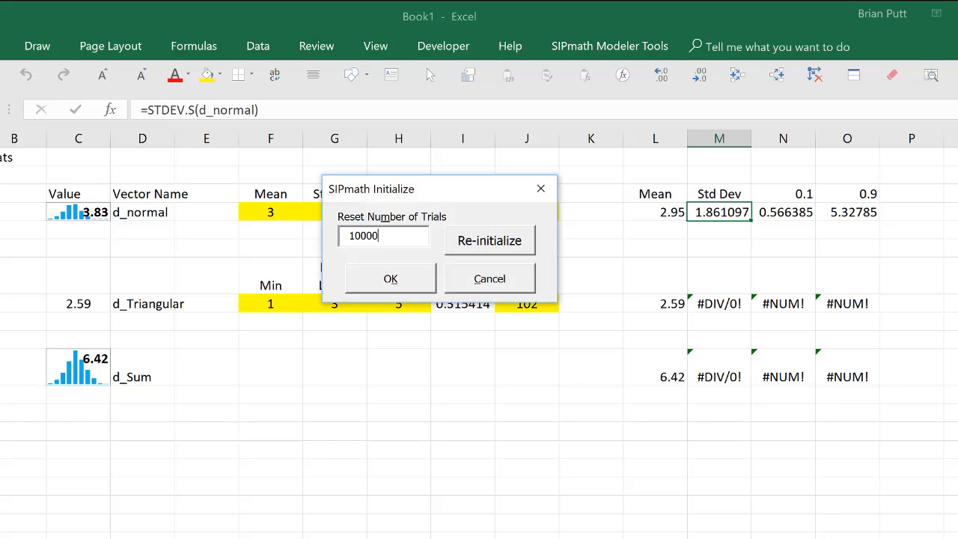
click(383, 279)
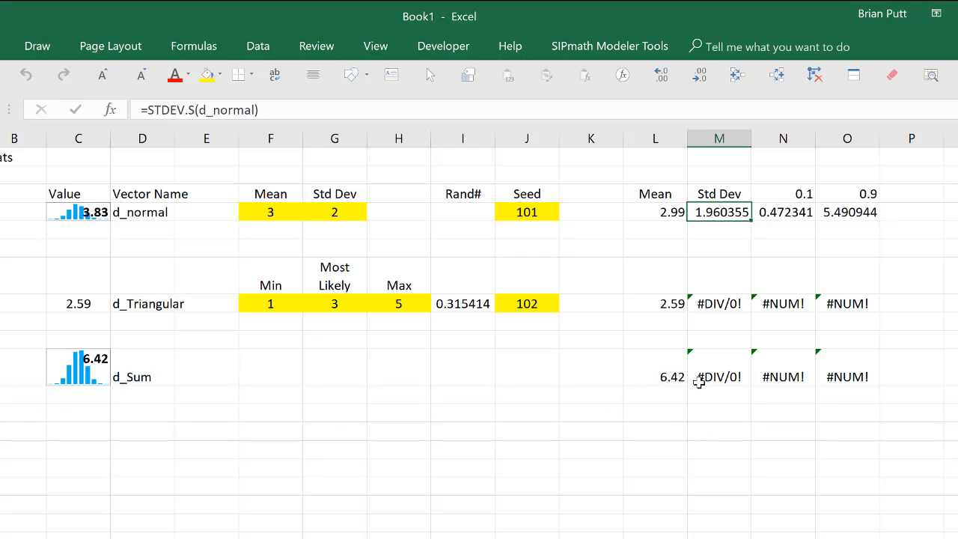
Run Get Stats on the d_Sum formulas in L11:O11 and display them with two decimal places
drag(665, 367, 858, 374)
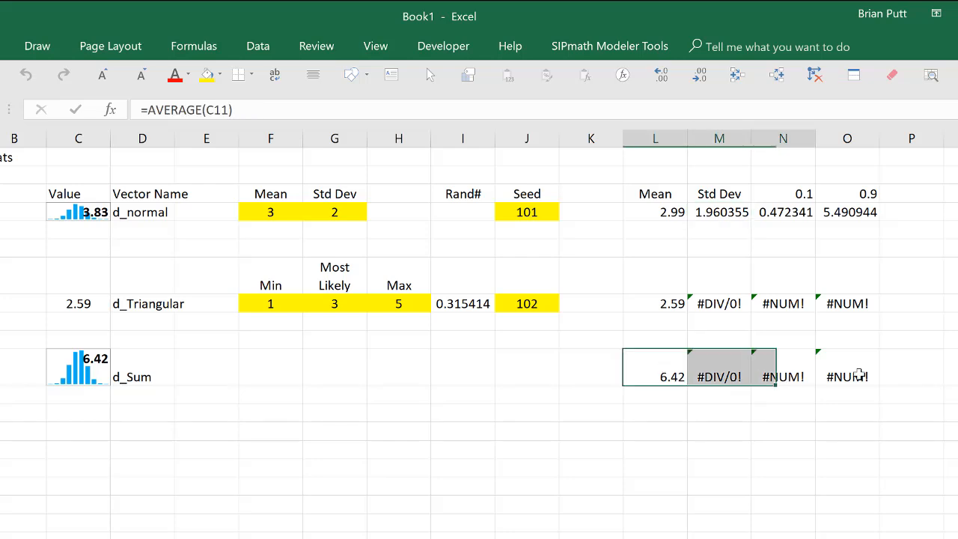
click(617, 49)
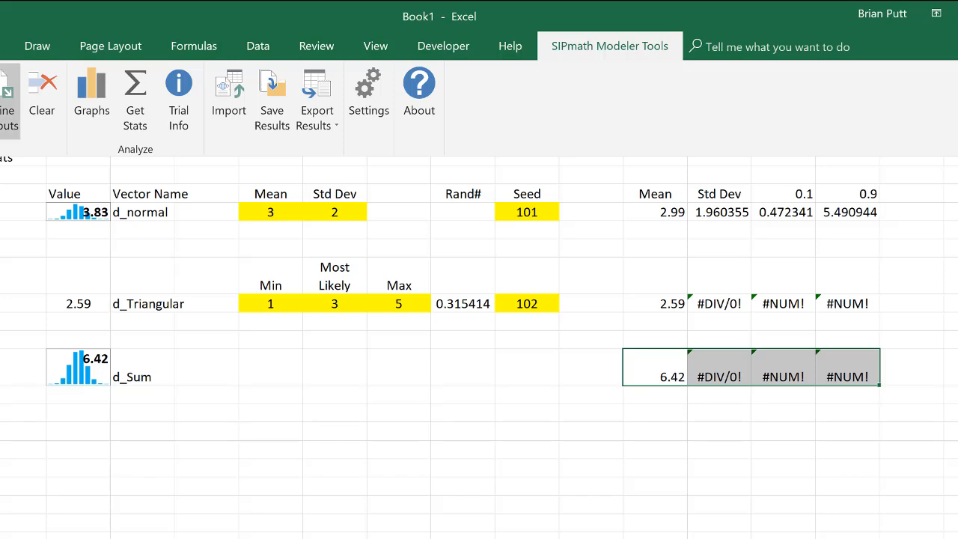
click(135, 86)
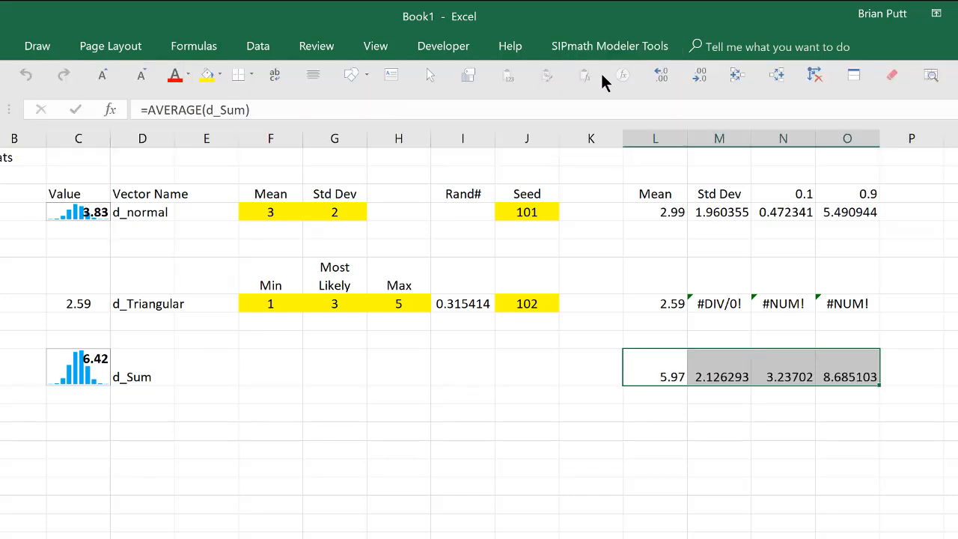
click(701, 79)
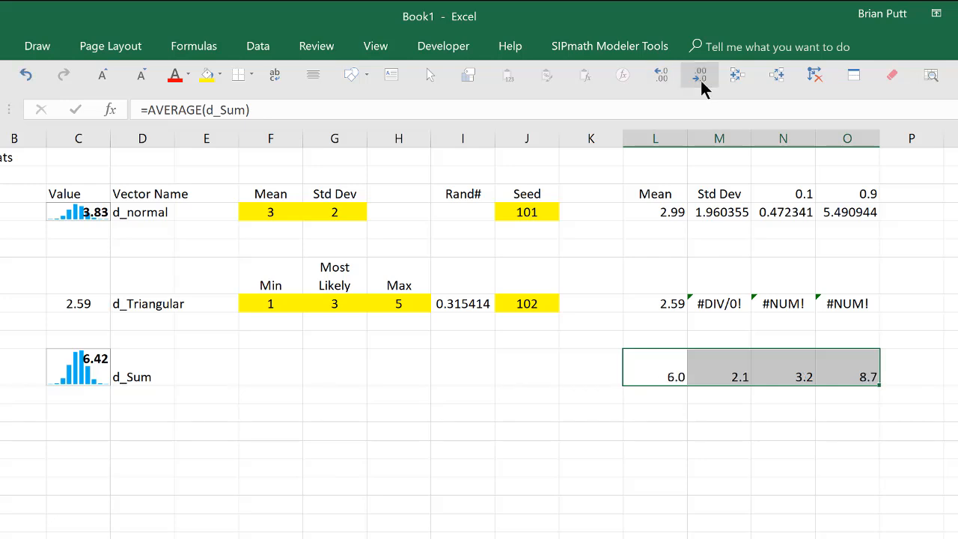
click(649, 71)
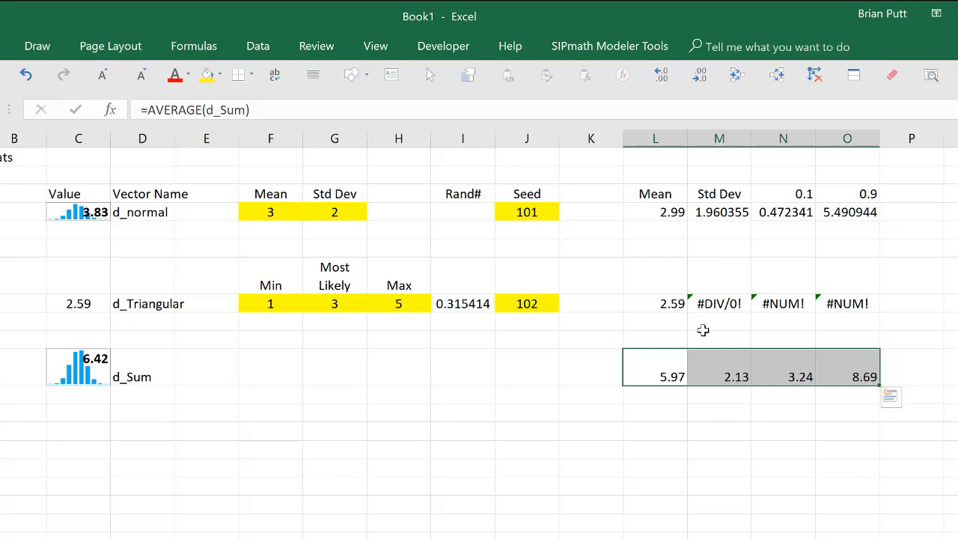
Examine the mean and standard deviation formulas in the d_Triangular row and the source cell C8 they reference
click(672, 303)
click(704, 303)
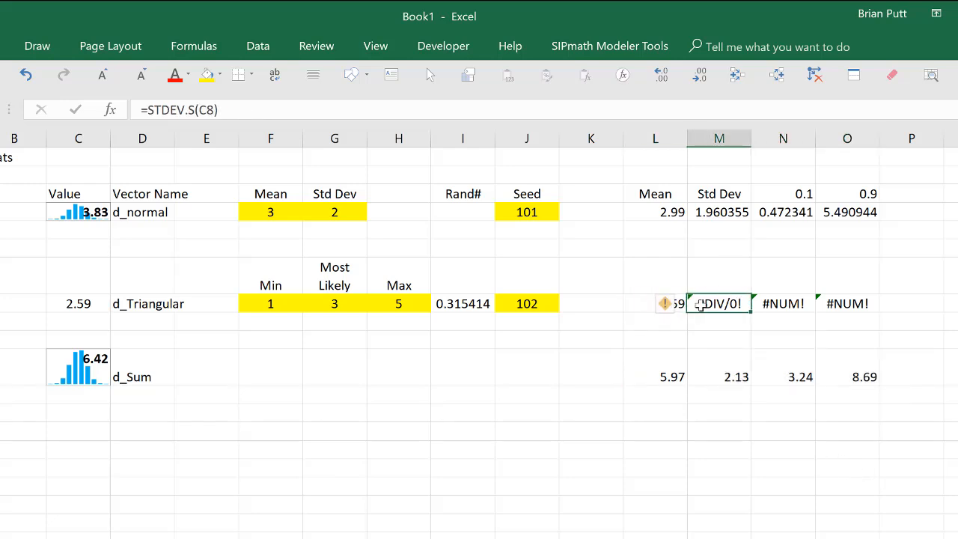
click(665, 337)
key(Up)
key(Up)
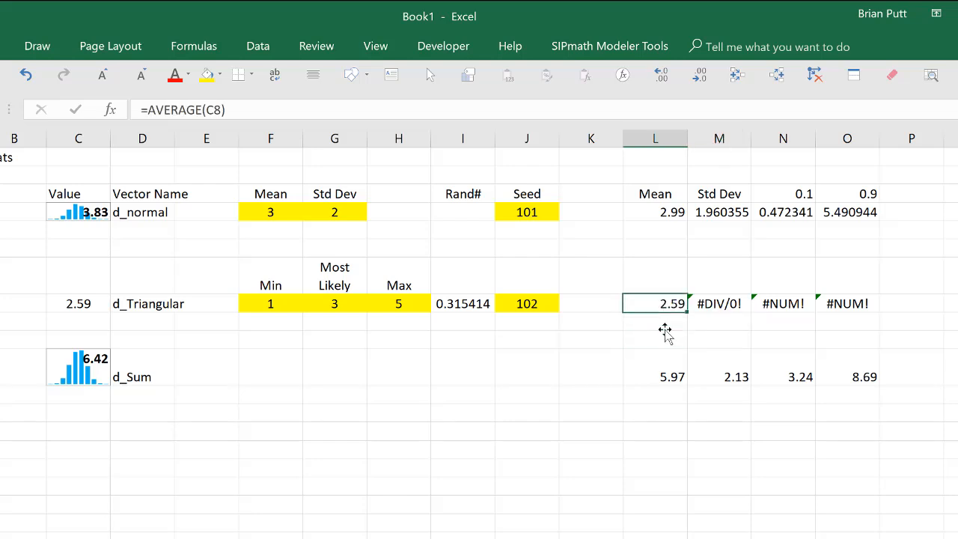
click(70, 303)
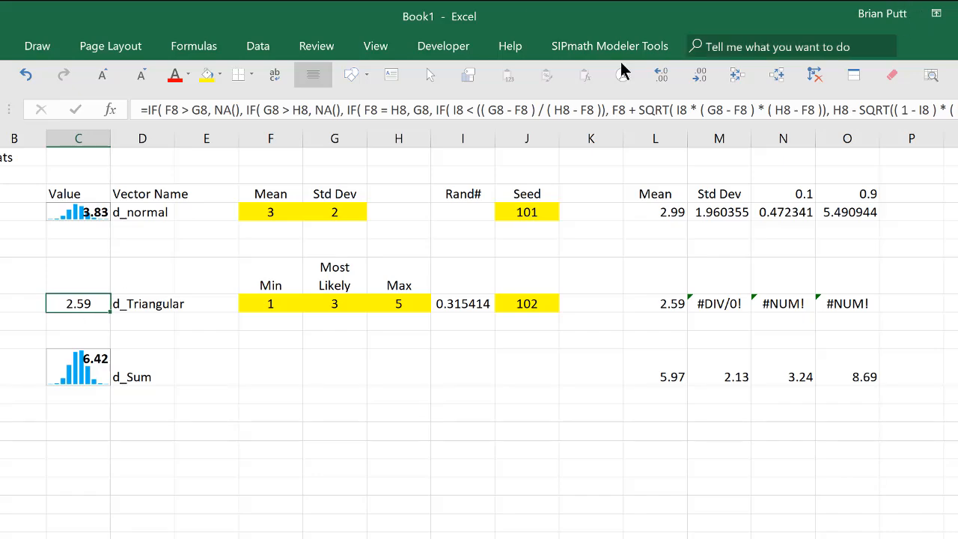
Advance the viewed trial to number 5 in Trial Info
click(642, 43)
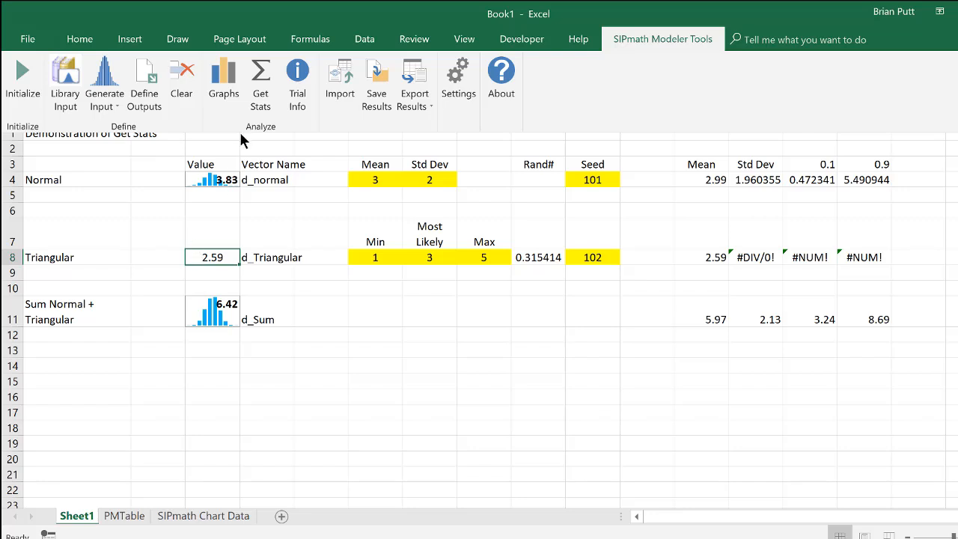
click(297, 81)
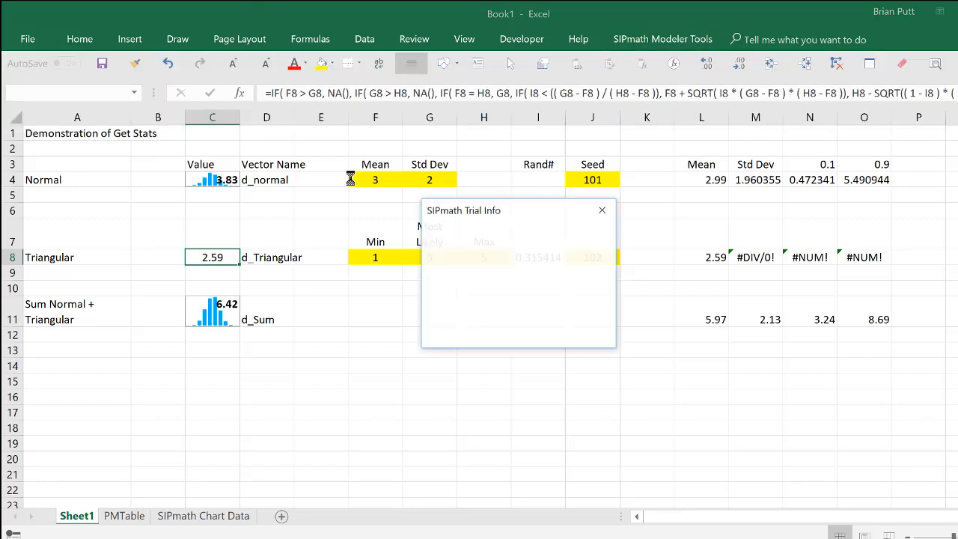
click(592, 284)
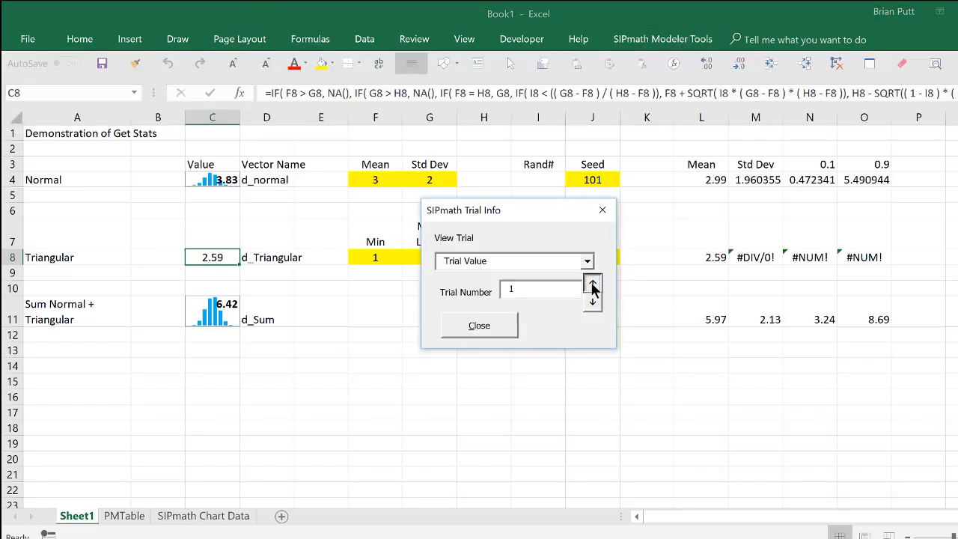
click(592, 285)
click(592, 284)
click(591, 284)
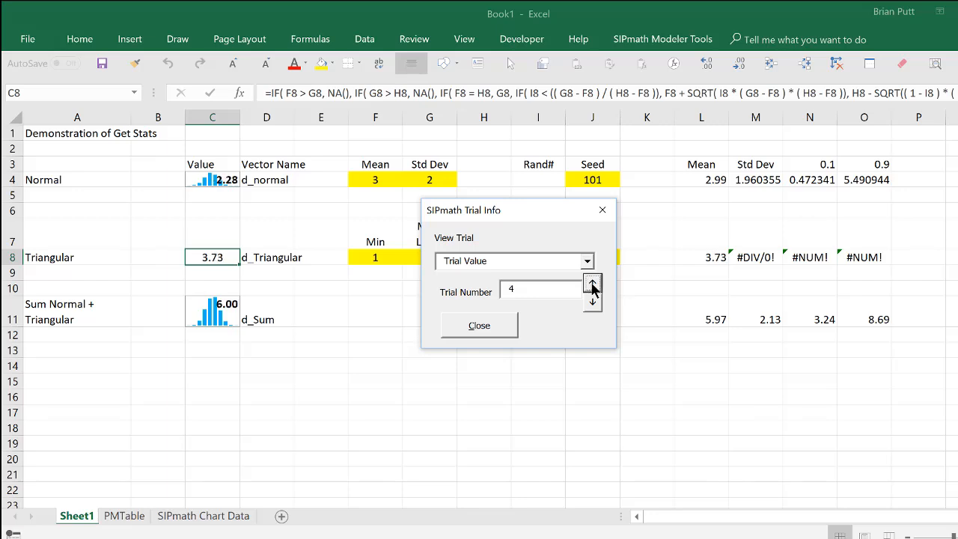
click(592, 284)
click(479, 326)
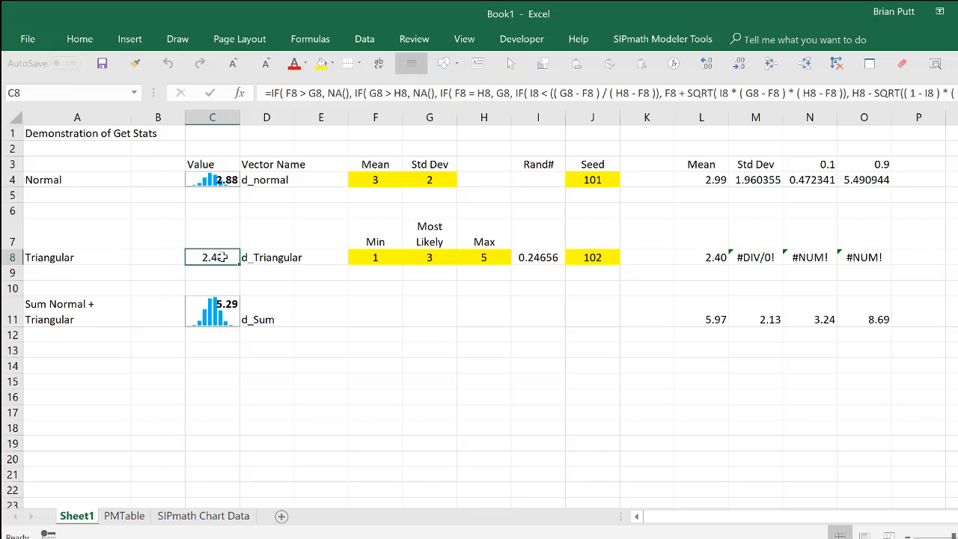
Check which output vectors are stored on the PMTable sheet, and return to the mean formula in L8 on Sheet1
click(120, 517)
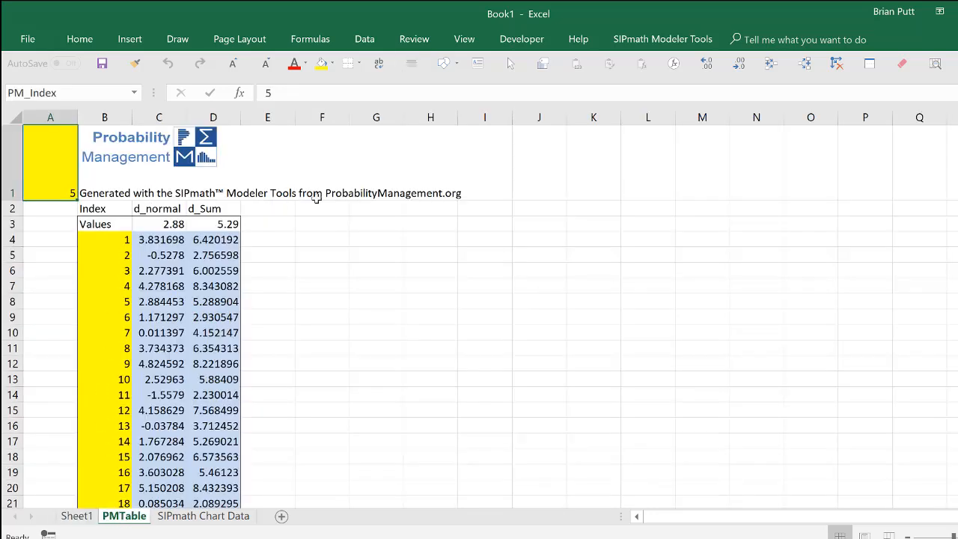
click(84, 515)
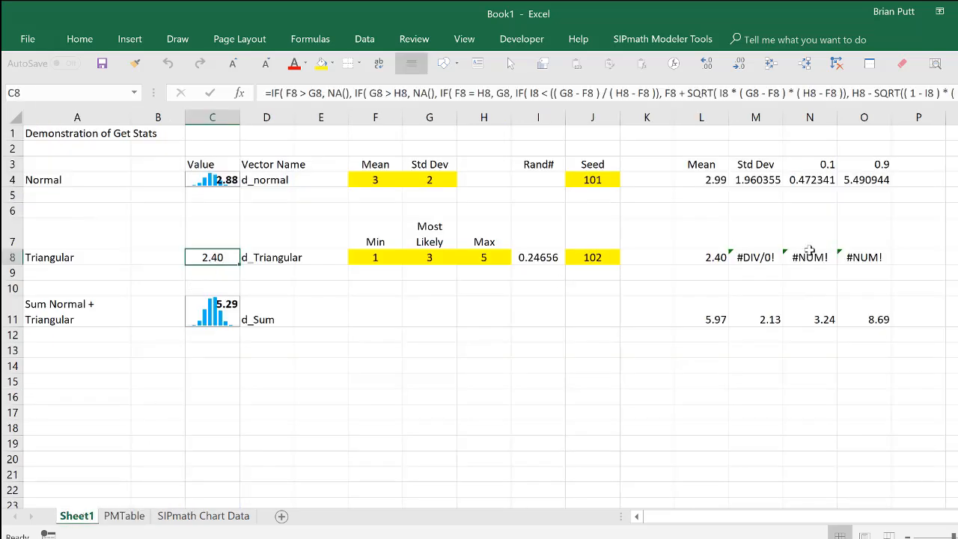
click(707, 259)
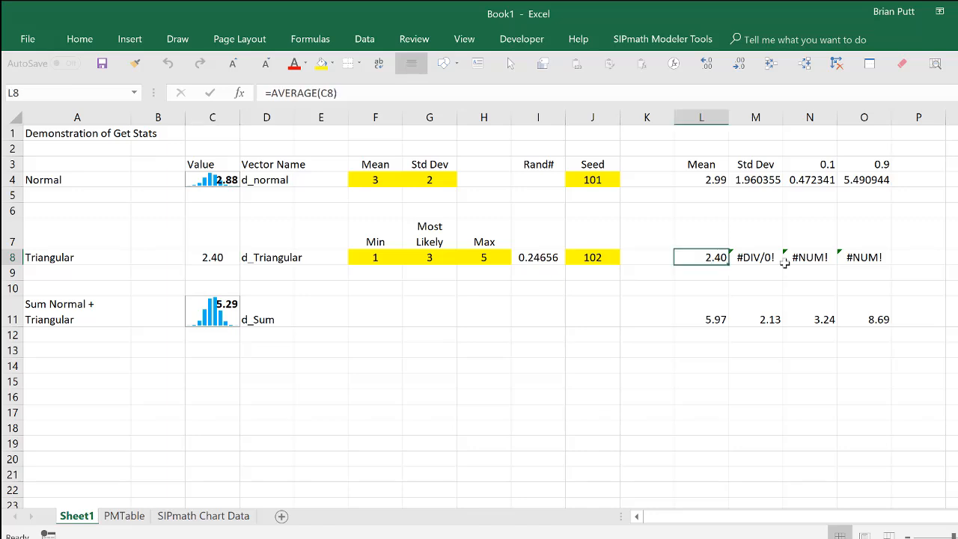
Try to run Get Stats on the d_Triangular formulas in L8:O8
key(ctrl+Right)
drag(716, 258, 871, 258)
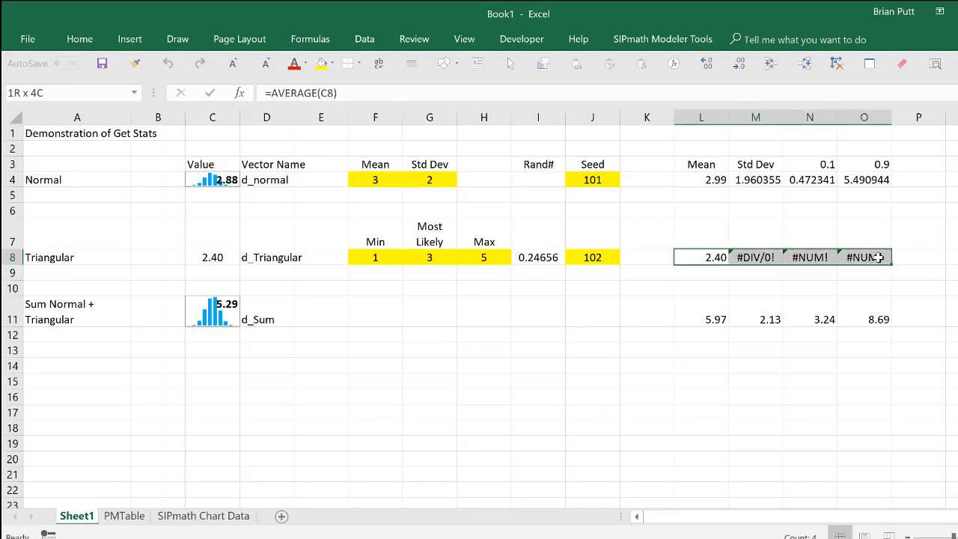
click(642, 39)
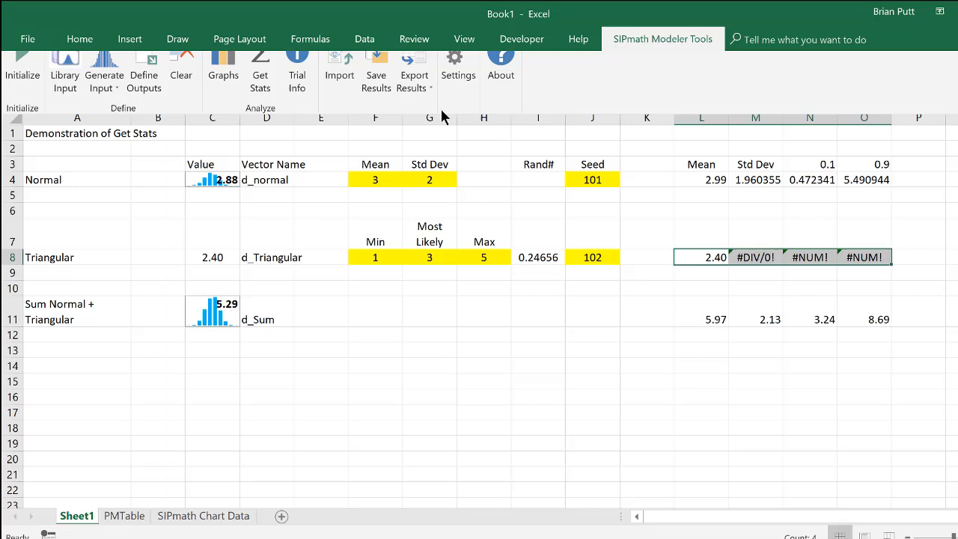
click(261, 71)
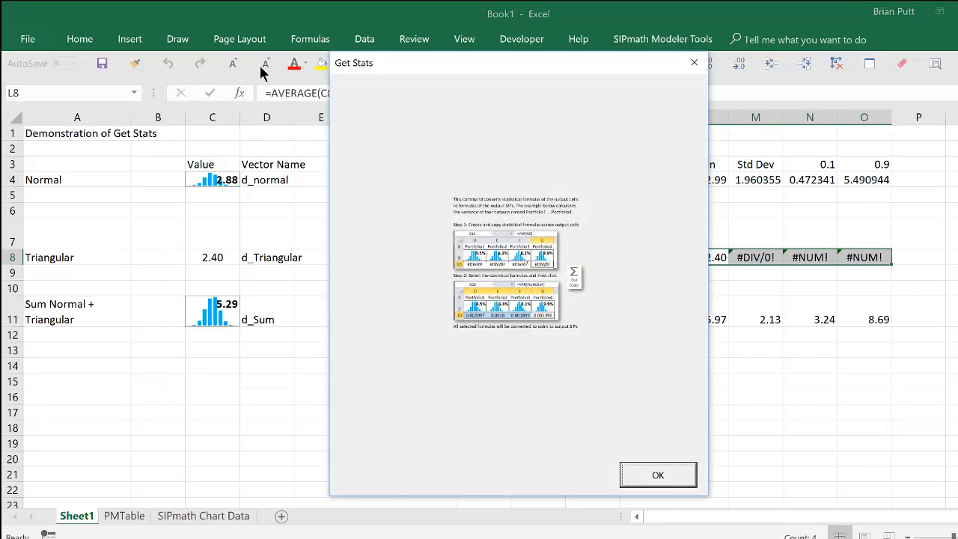